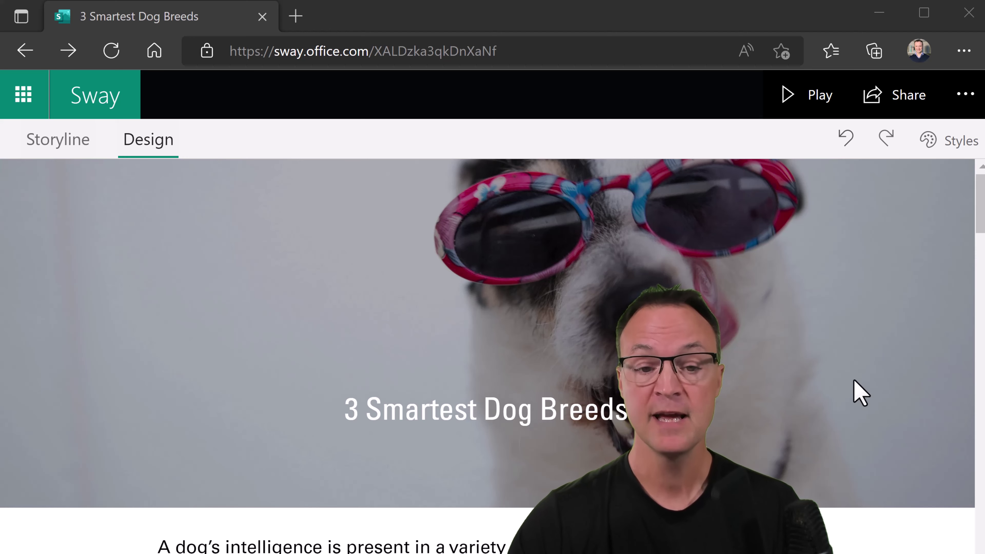
Look through the 3 Smartest Dog Breeds Sway and try the Horizontal and Slides layouts on it
scroll(834, 374, "down", 10)
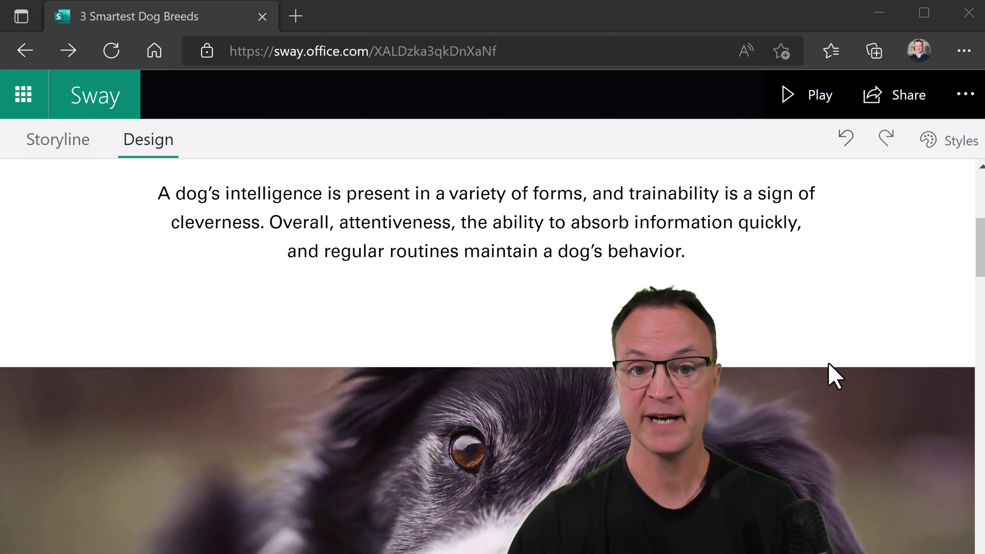
scroll(830, 374, "down", 10)
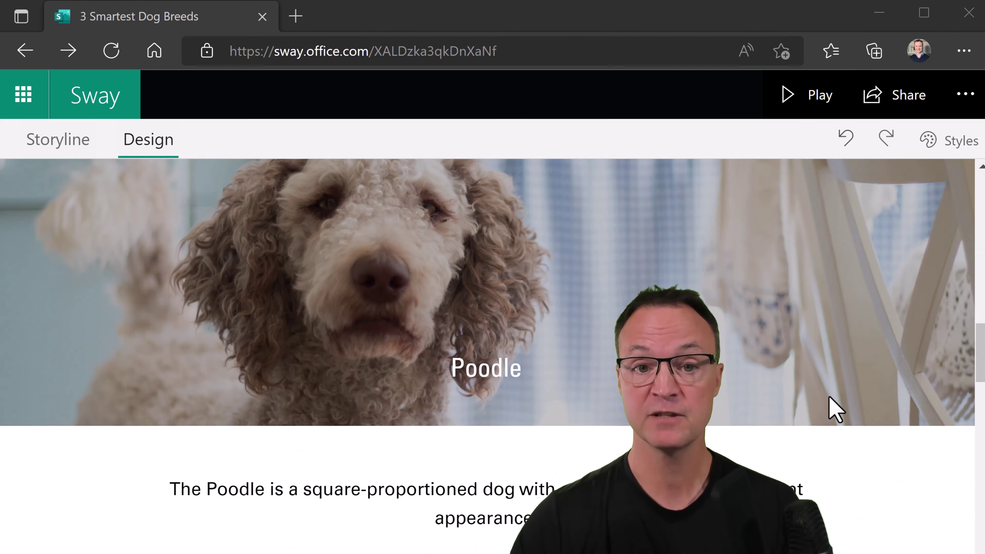
scroll(829, 400, "up", 20)
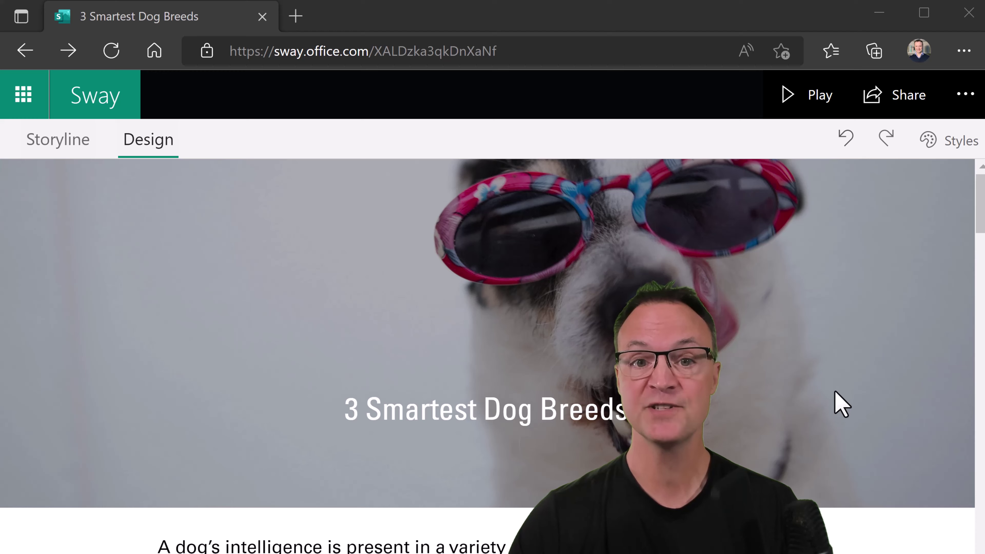
left_click(957, 144)
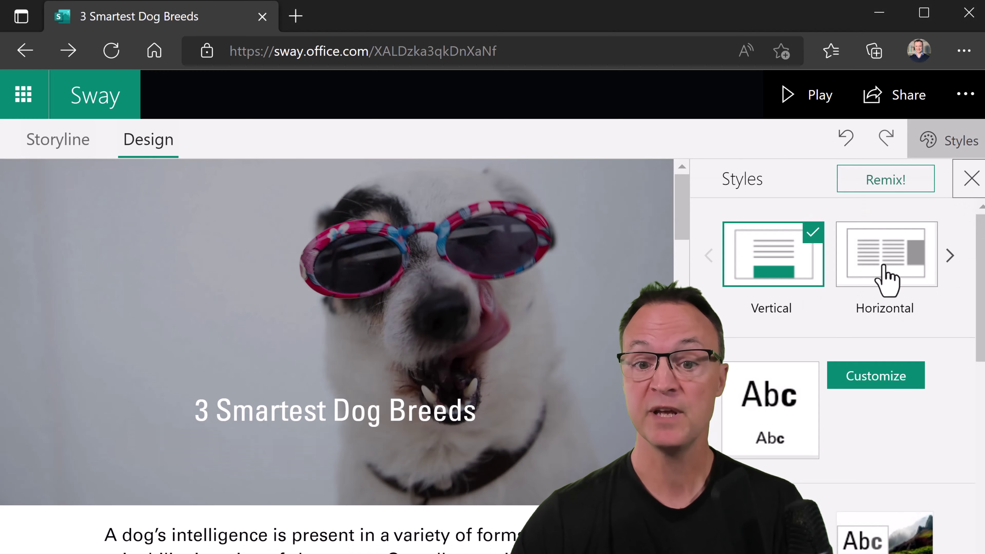
left_click(886, 278)
scroll(598, 396, "down", 10)
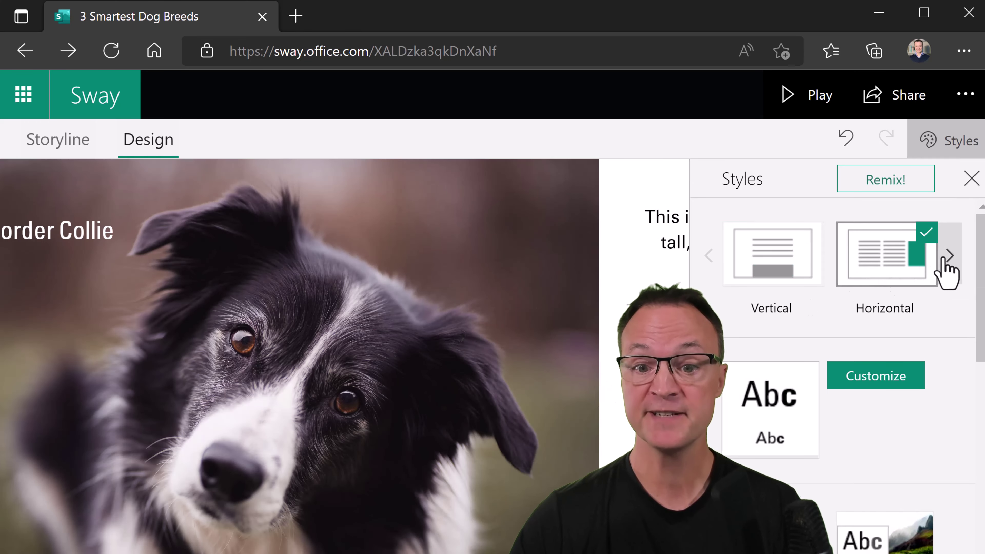
left_click(946, 259)
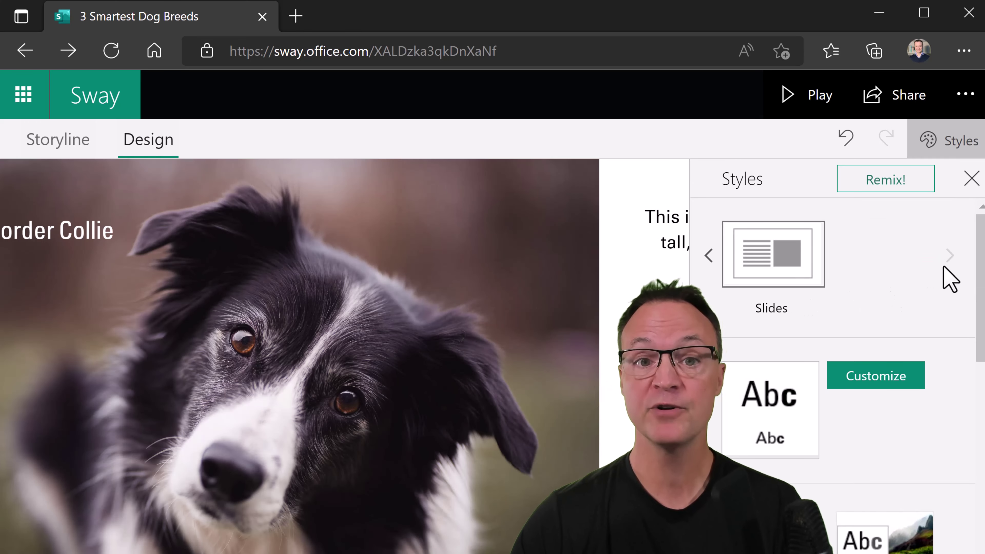
left_click(774, 276)
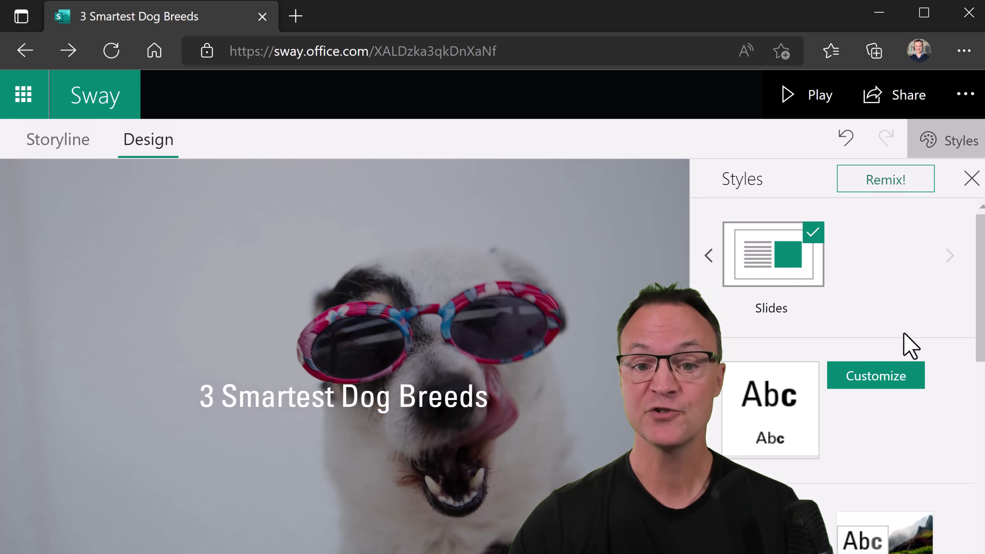
Remix the dog breeds Sway's design twice and look through the restyled content
left_click(899, 193)
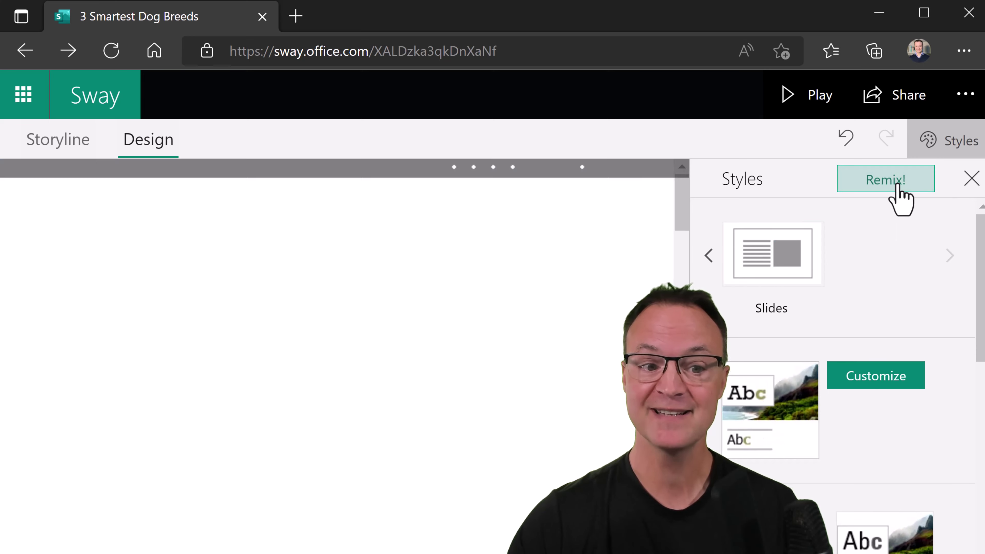
left_click(897, 187)
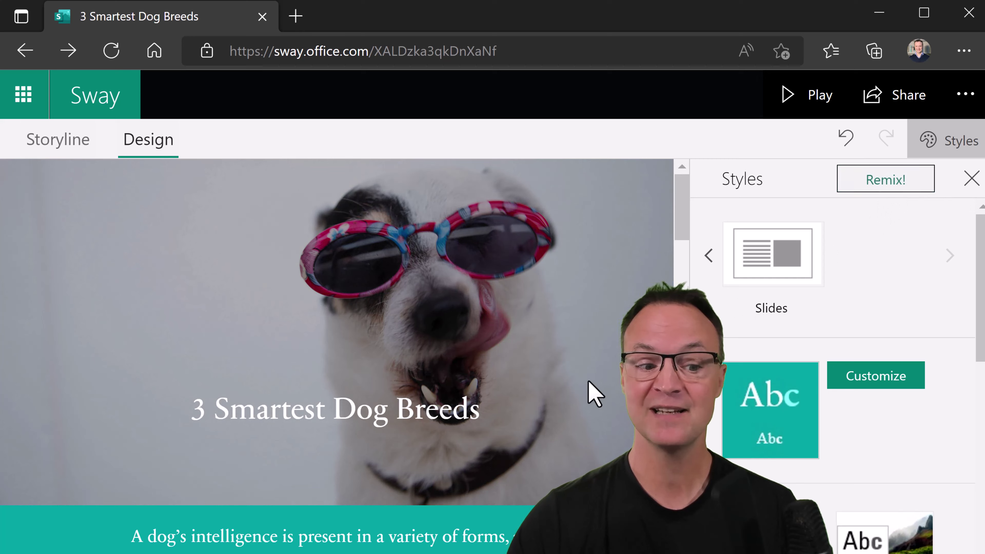
scroll(591, 396, "down", 10)
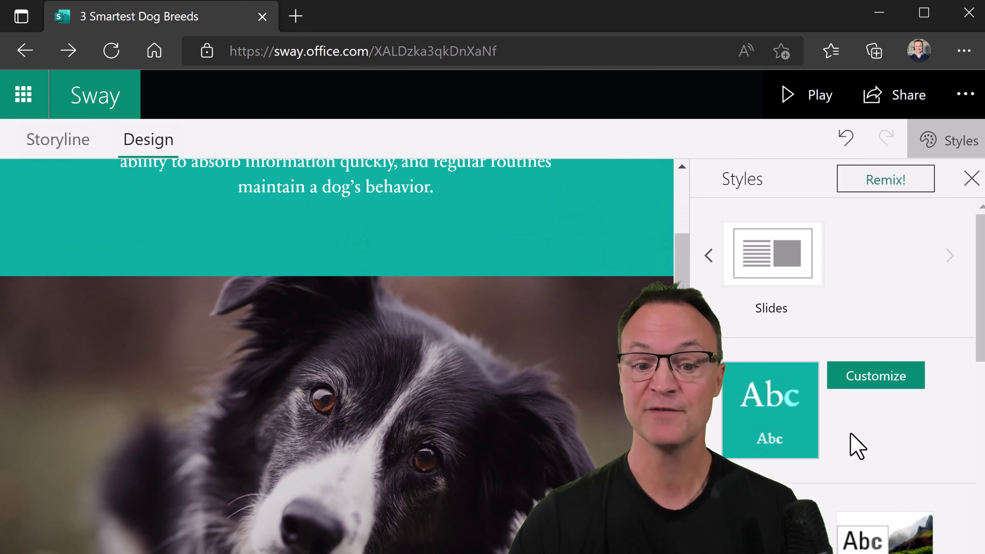
scroll(855, 446, "down", 4)
scroll(841, 466, "down", 3)
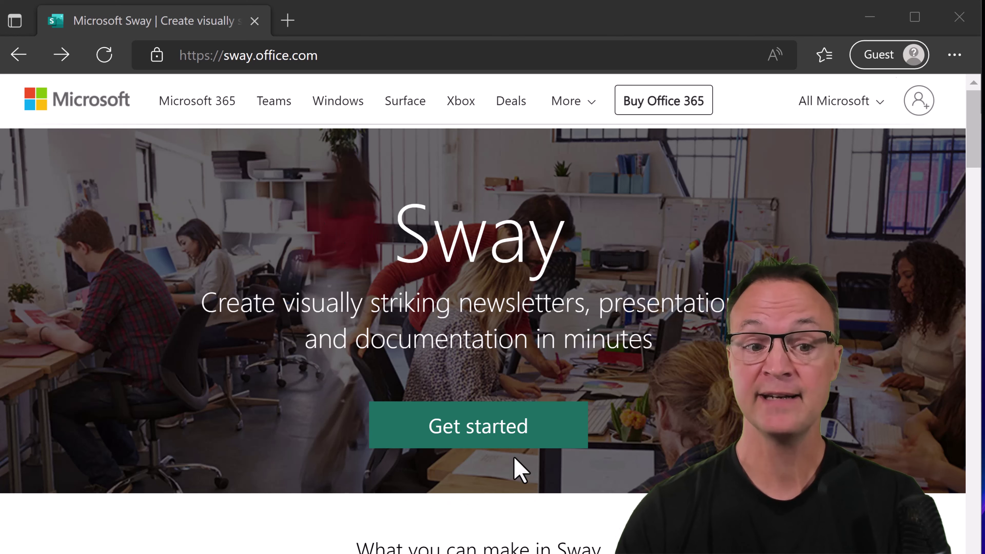
Open the sign-in page from the Sway start page and close that browser window
left_click(502, 442)
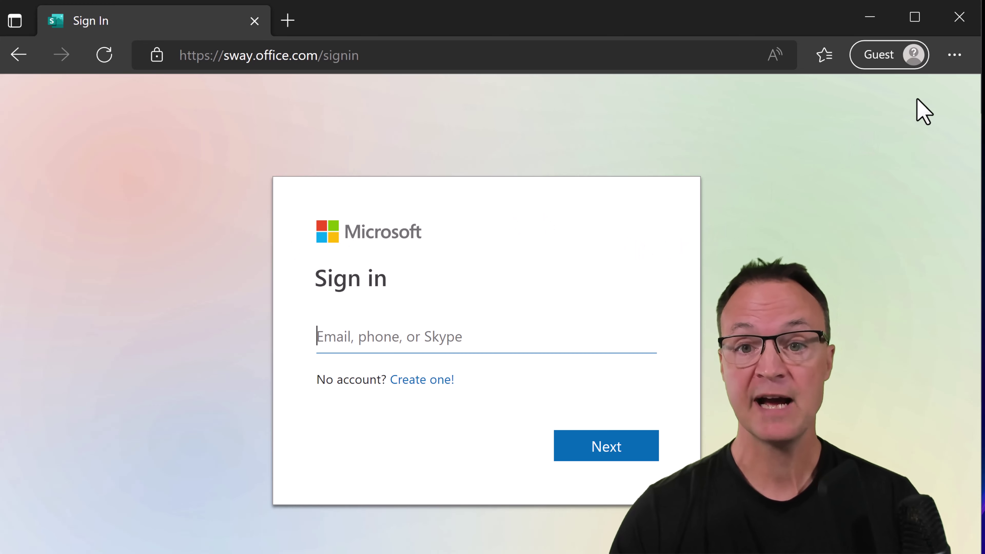
left_click(960, 19)
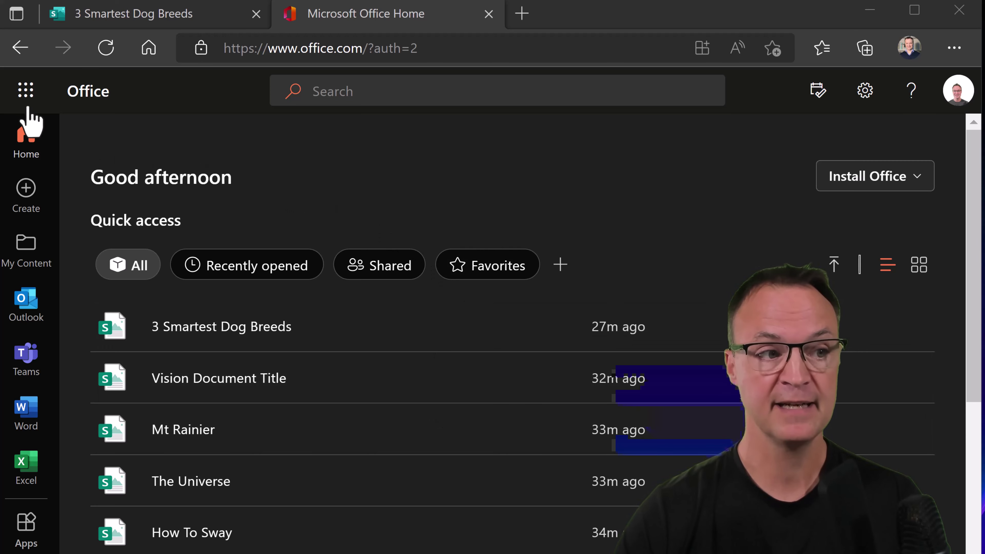
Open Sway from the Microsoft 365 apps and create a new blank Sway
left_click(26, 99)
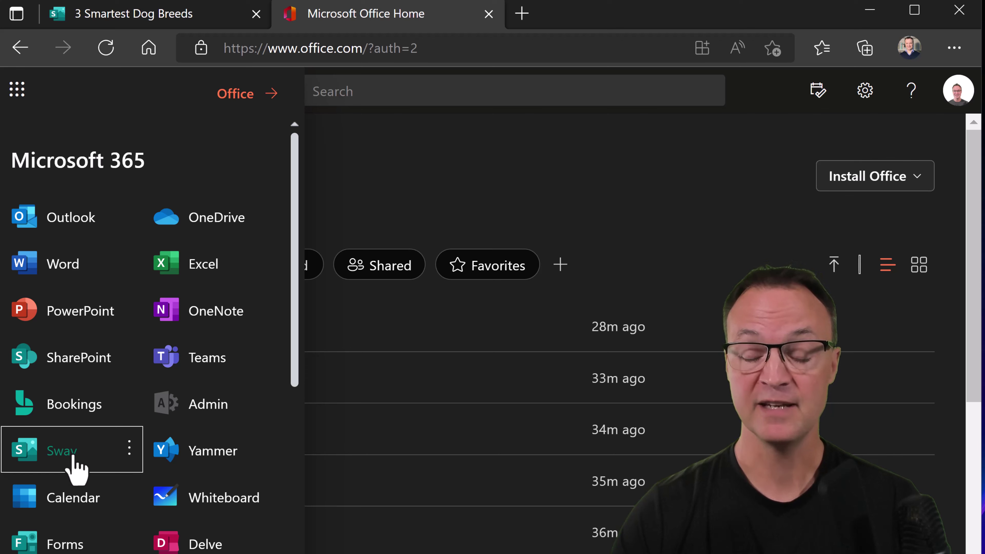
left_click(74, 470)
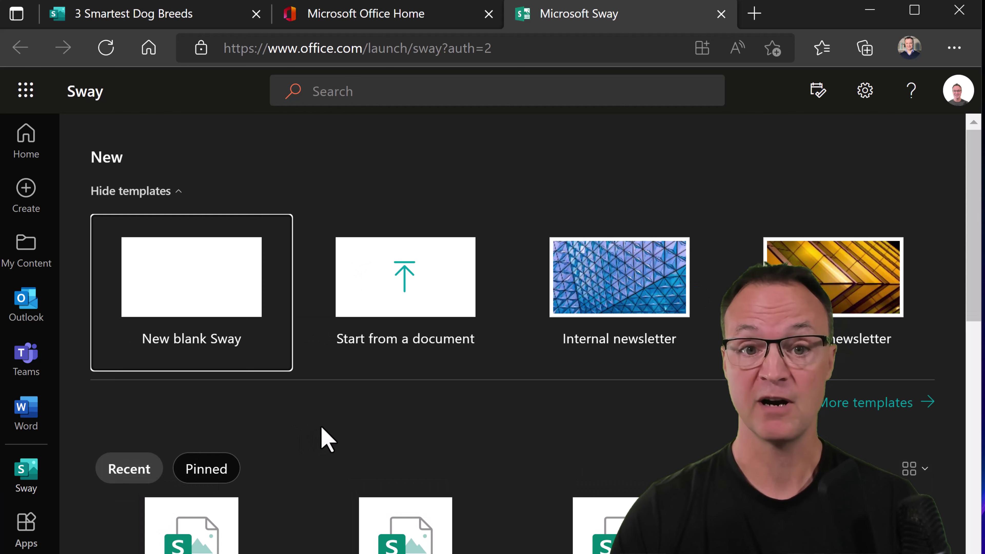
scroll(324, 440, "down", 10)
scroll(344, 450, "up", 10)
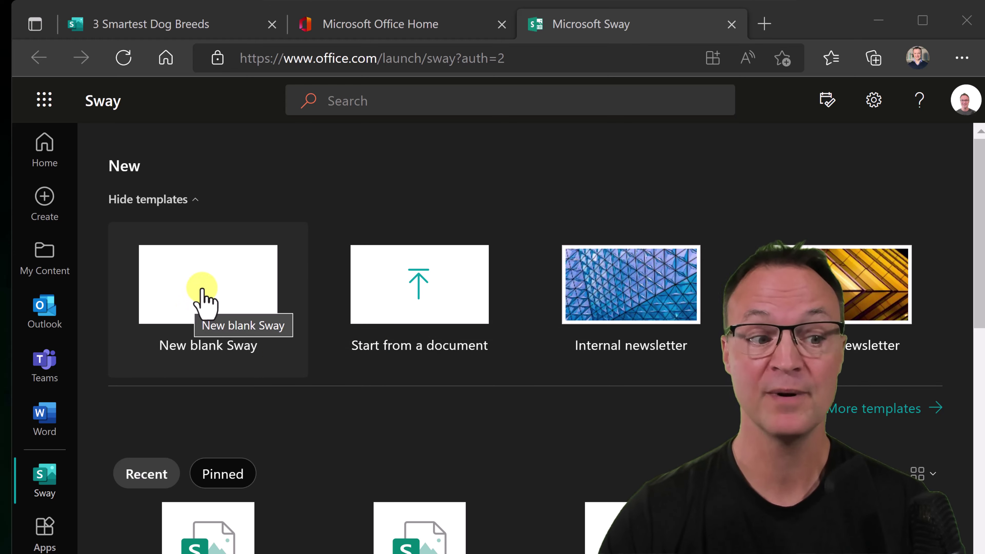
left_click(194, 302)
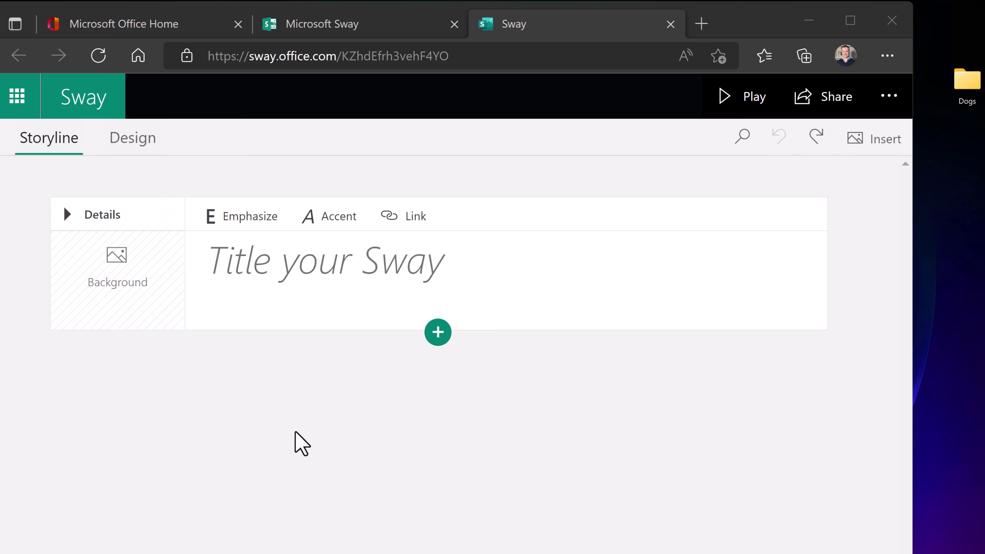
Title the new Sway "3 Smartest Dog Breeds" and emphasize the whole title
left_click(299, 271)
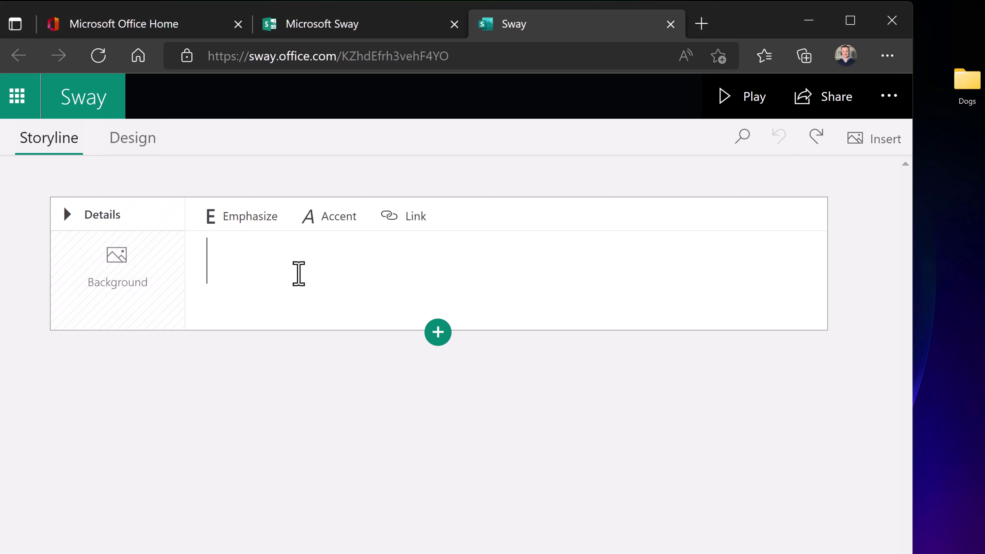
type("3 Smartest Dog Breeds")
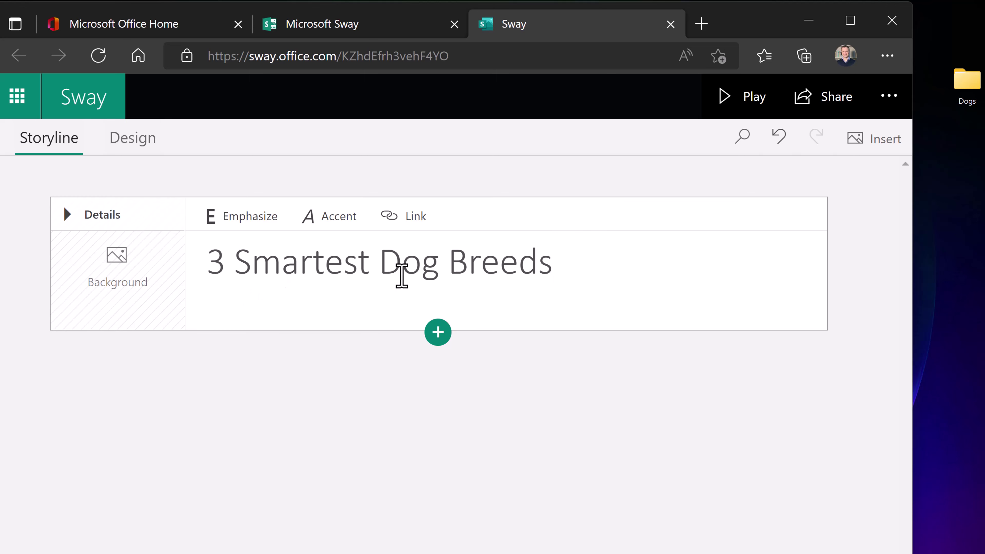
left_click_drag(556, 266, 209, 275)
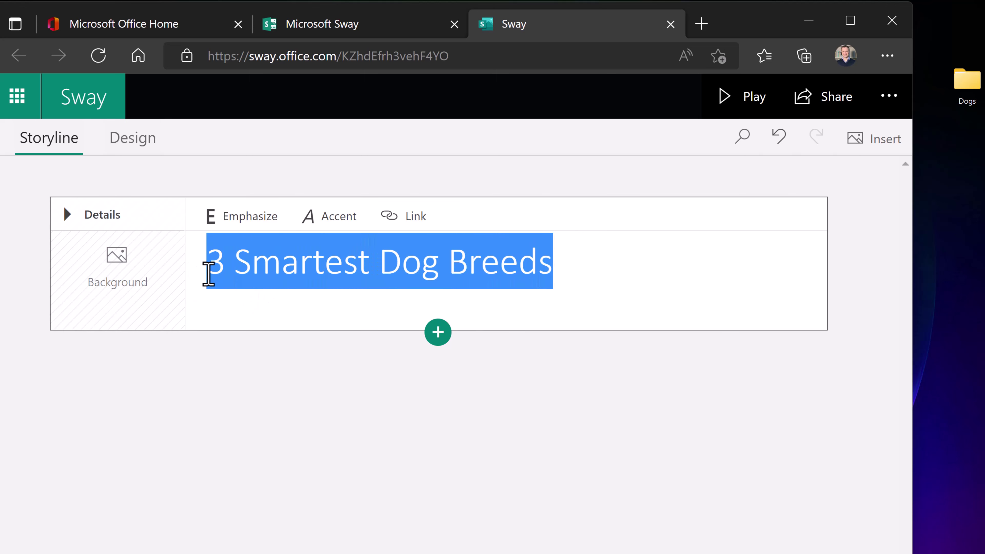
left_click(250, 220)
left_click(274, 301)
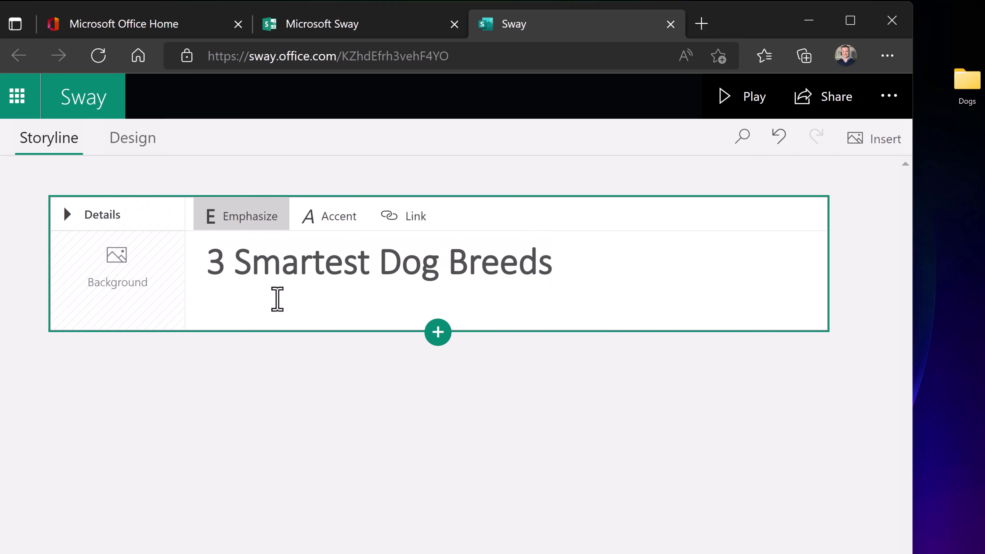
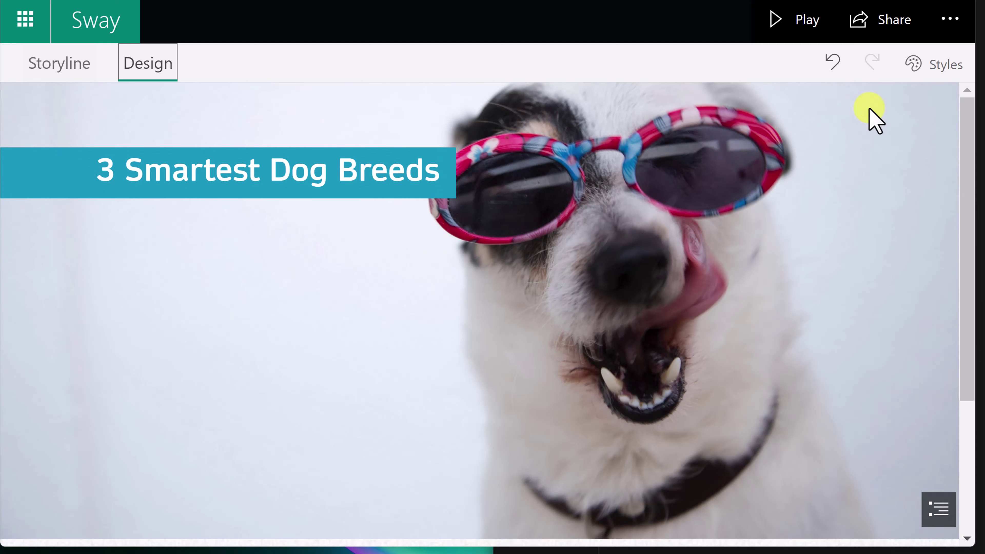
Change the Sway's layout to Horizontal and preview the section after the title image
left_click(950, 65)
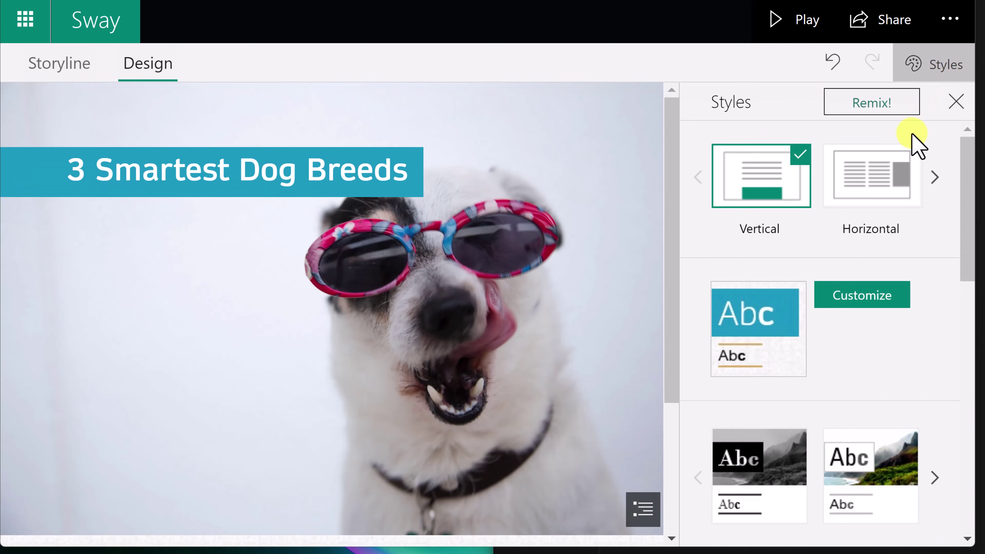
left_click(873, 194)
left_click(645, 509)
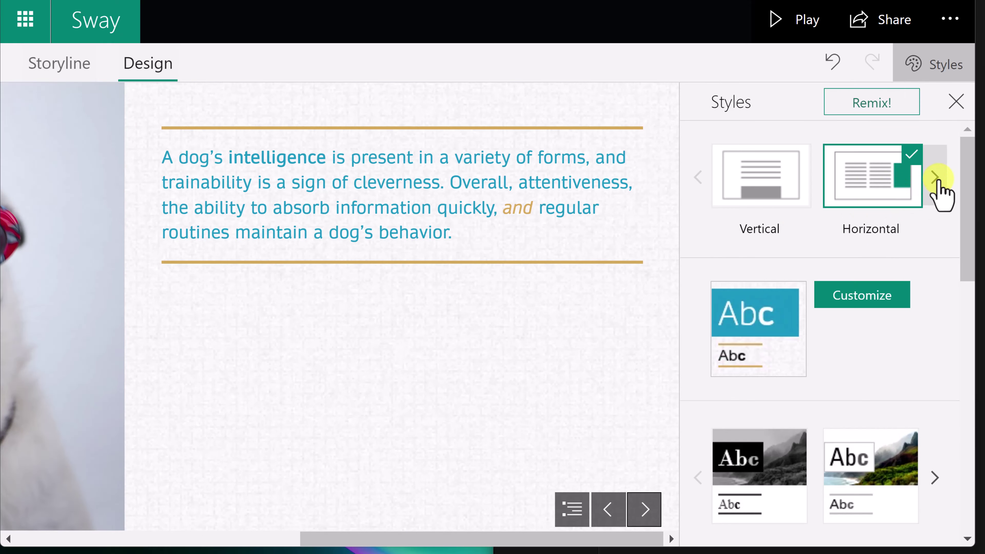
Try the Slides layout, page through its slides, and switch back to the Horizontal layout
left_click(936, 183)
left_click(746, 190)
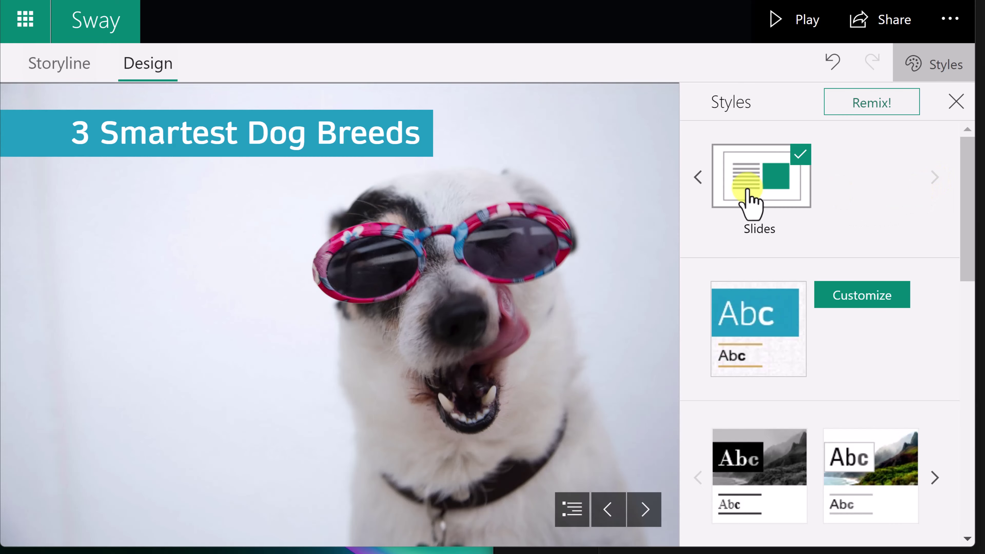
left_click(645, 508)
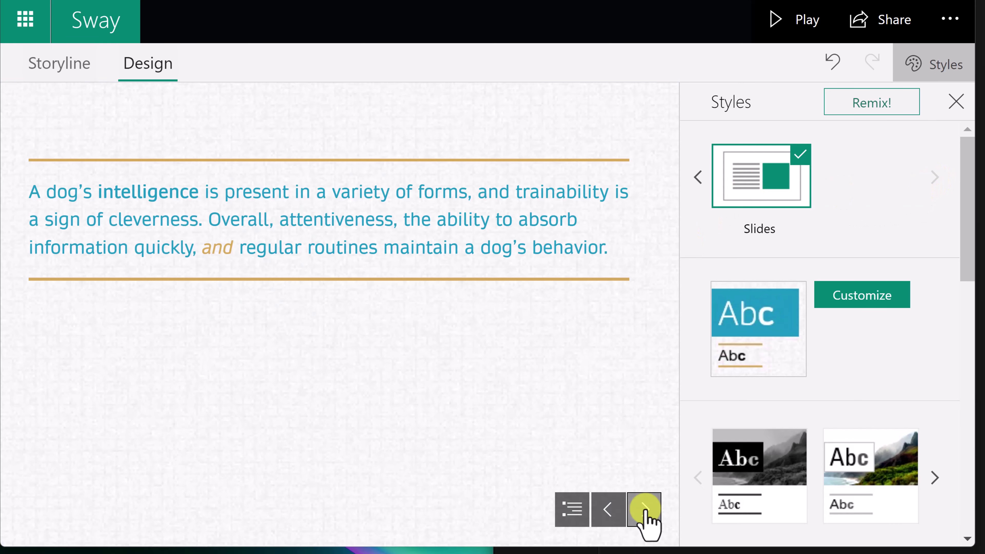
left_click(604, 509)
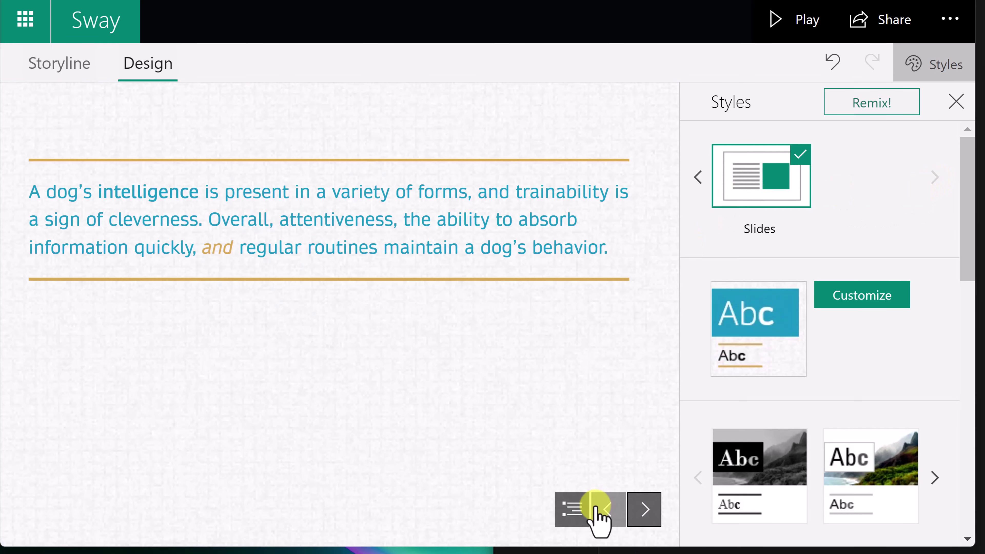
left_click(698, 183)
left_click(887, 191)
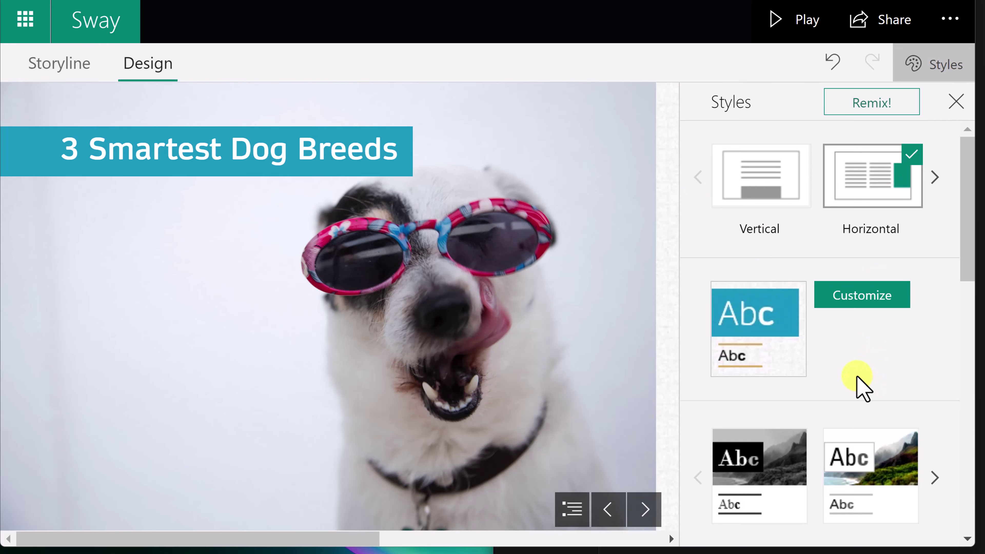
Try the white geometric-pattern style with dark slab lettering and a green accent on the Sway
scroll(856, 386, "down", 10)
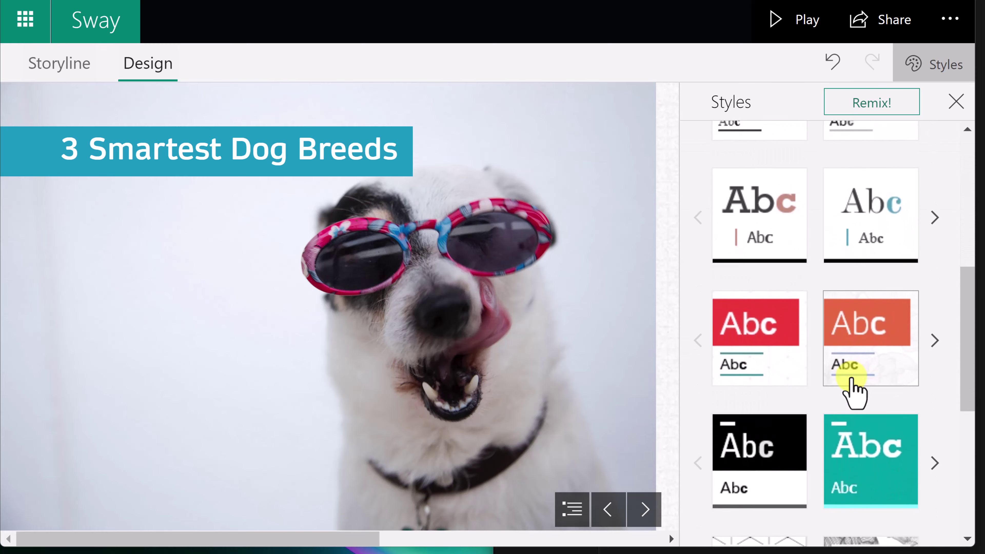
scroll(849, 384, "down", 5)
left_click(760, 400)
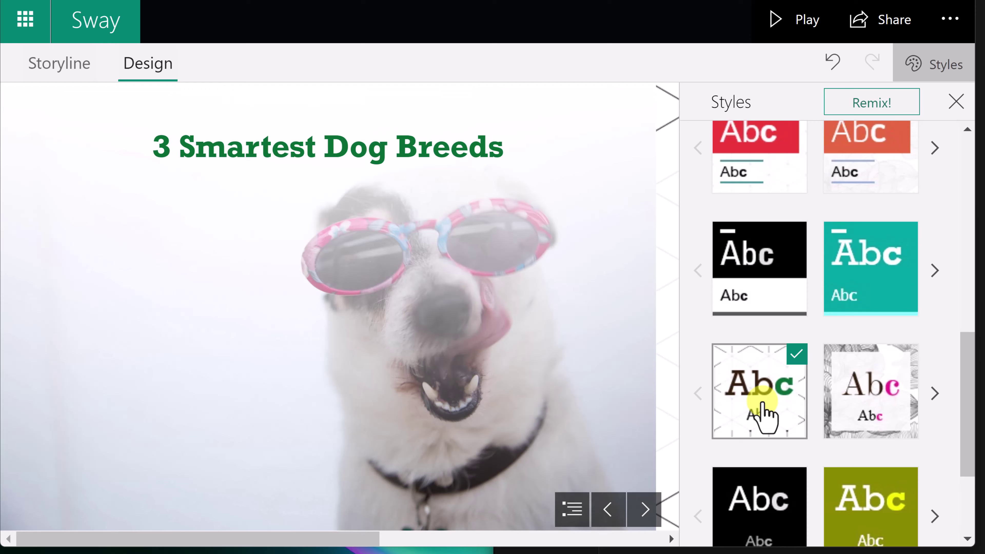
Try the beige patterned style with the blue bird and browse the other variations of that style
scroll(817, 447, "down", 5)
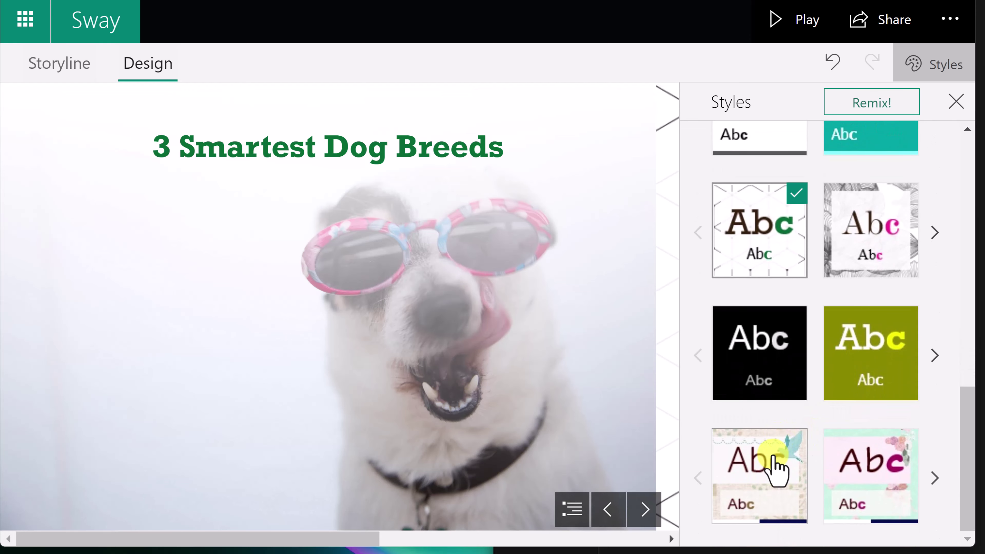
left_click(773, 458)
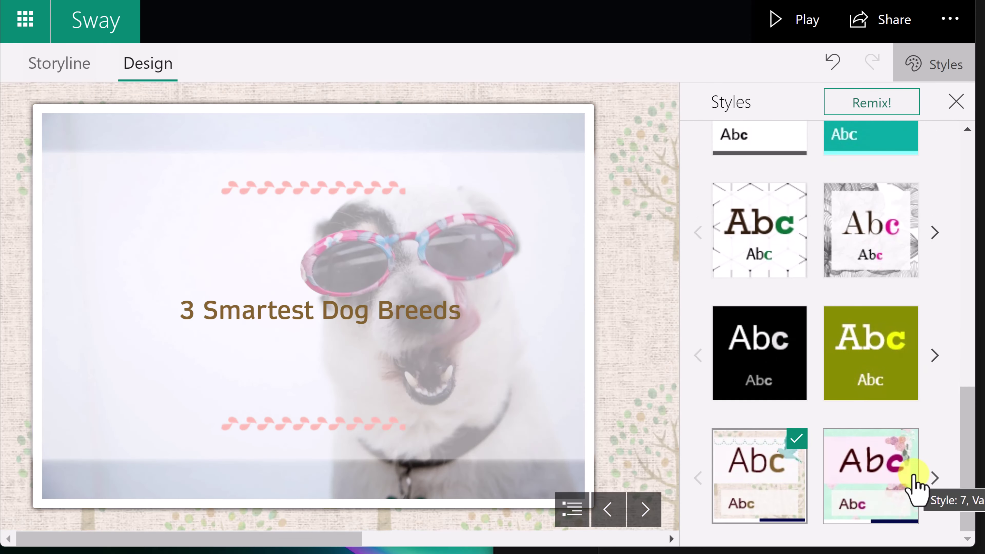
left_click(935, 479)
left_click(934, 478)
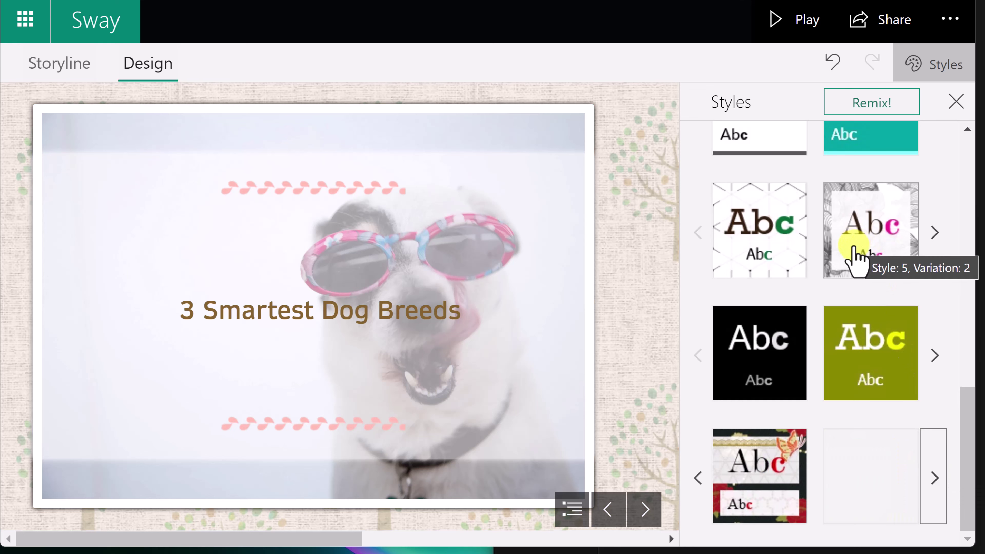
Remix the horizontal Sway to give it a randomly chosen style
scroll(853, 252, "up", 10)
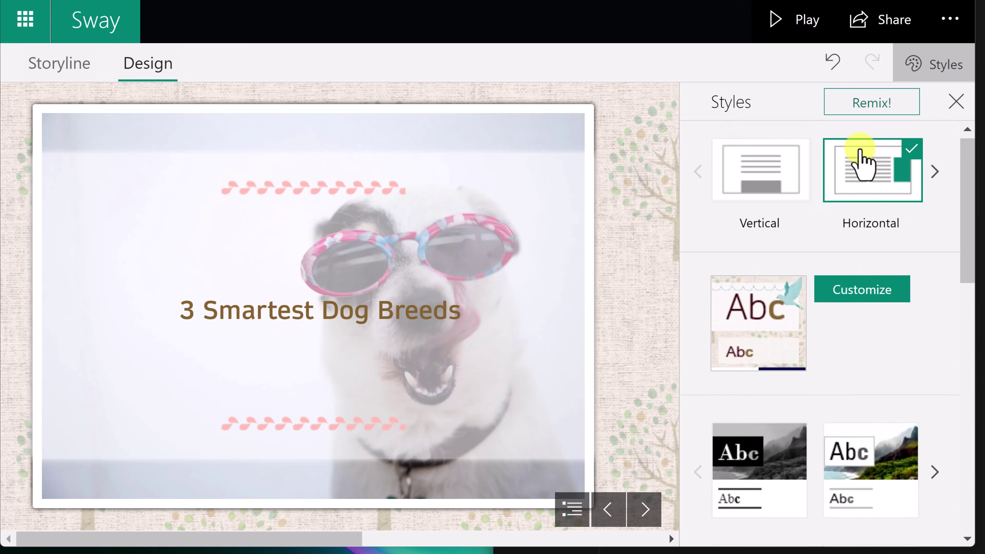
left_click(864, 109)
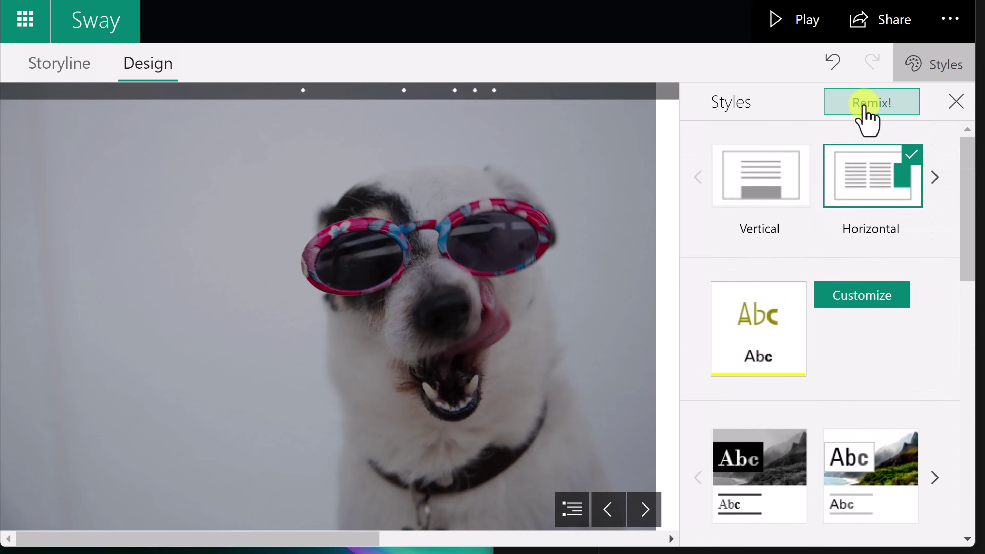
Remix the Sway until it has a horizontal layout with a solid green background and white serif text, and view its intro text
left_click(864, 109)
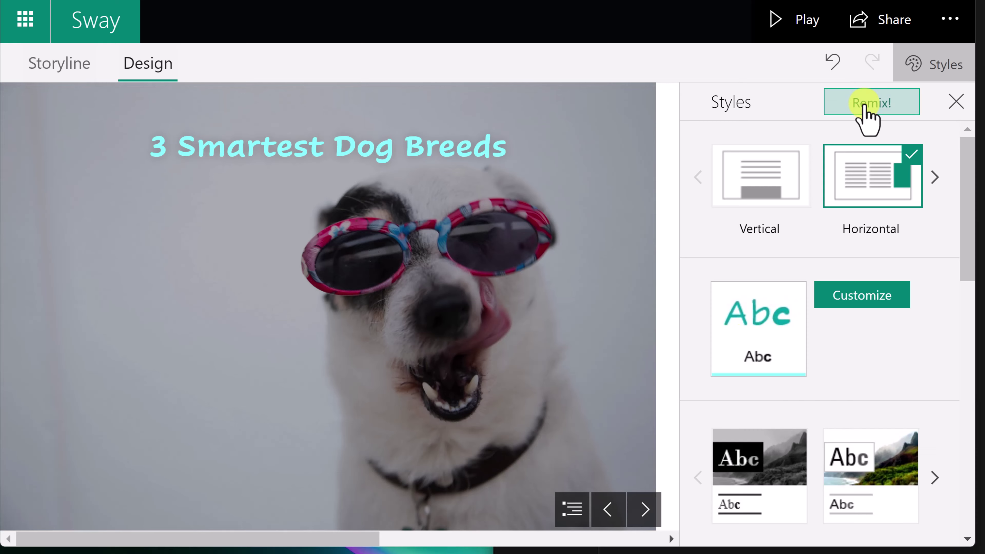
left_click(864, 108)
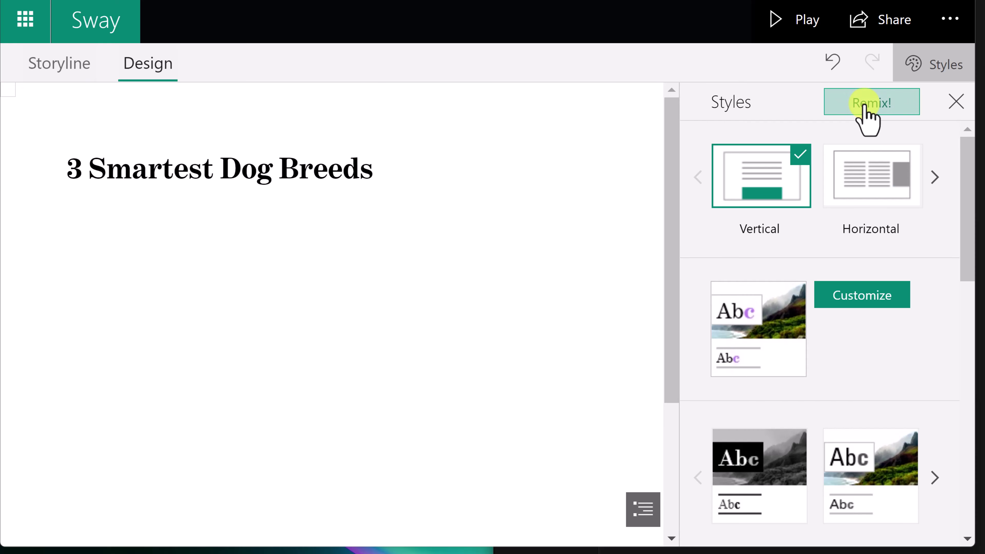
left_click(864, 108)
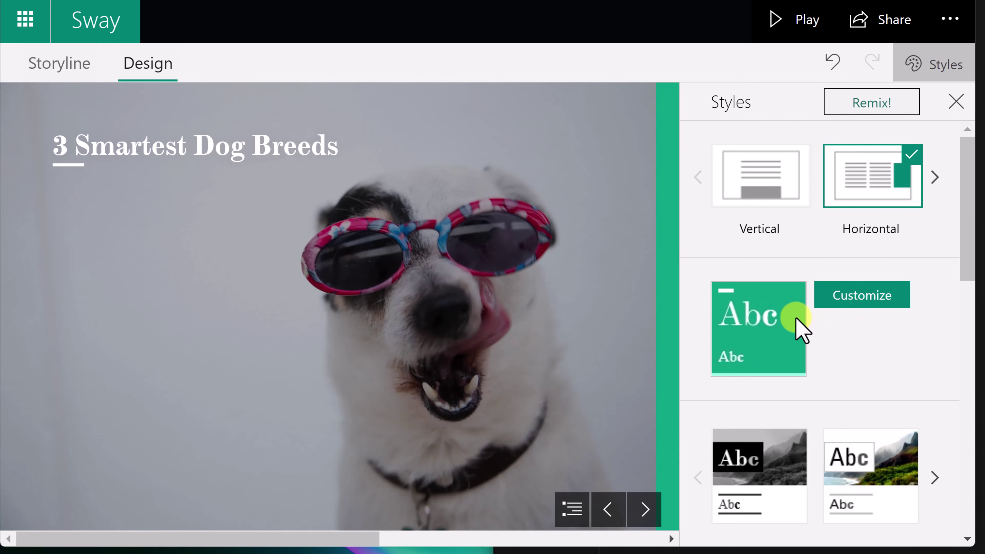
left_click(643, 510)
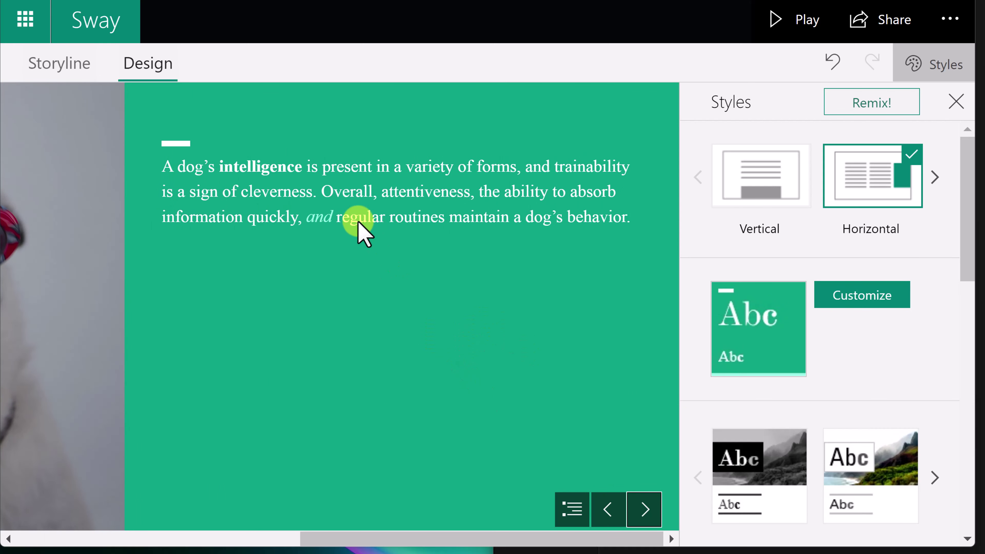
Add a Heading 1 card titled "Border Collie" below the intro text in the storyline and give it bordercollie.jfif as its background
left_click(59, 64)
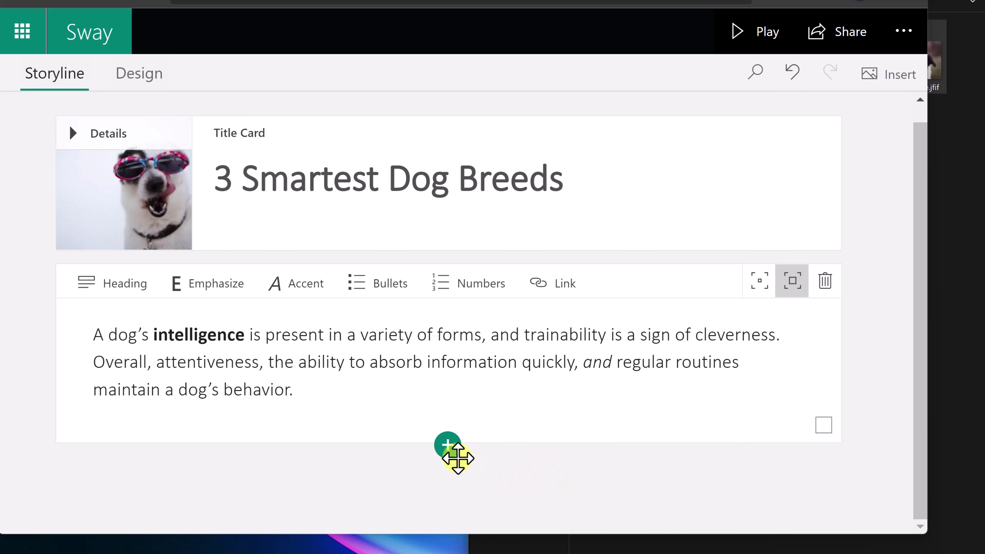
left_click(447, 448)
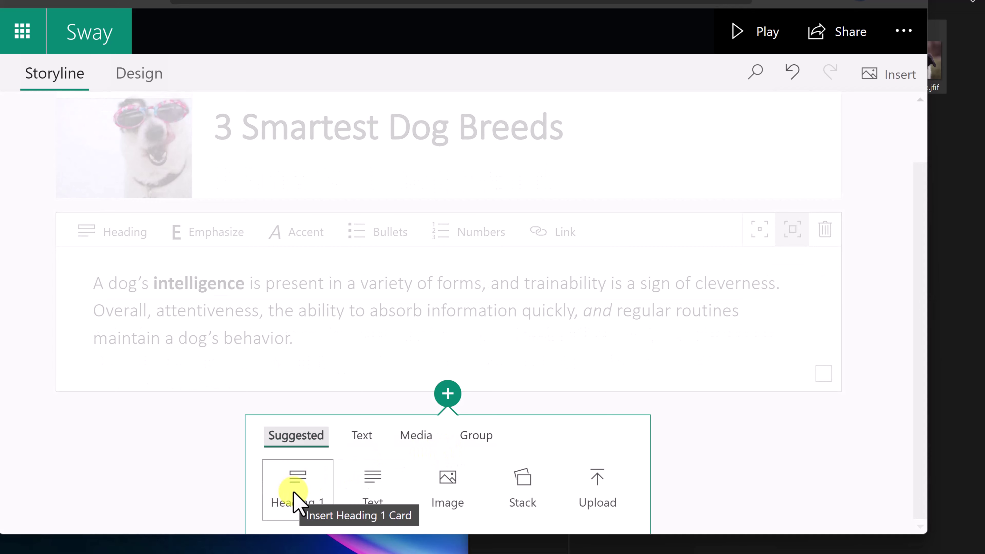
left_click(298, 501)
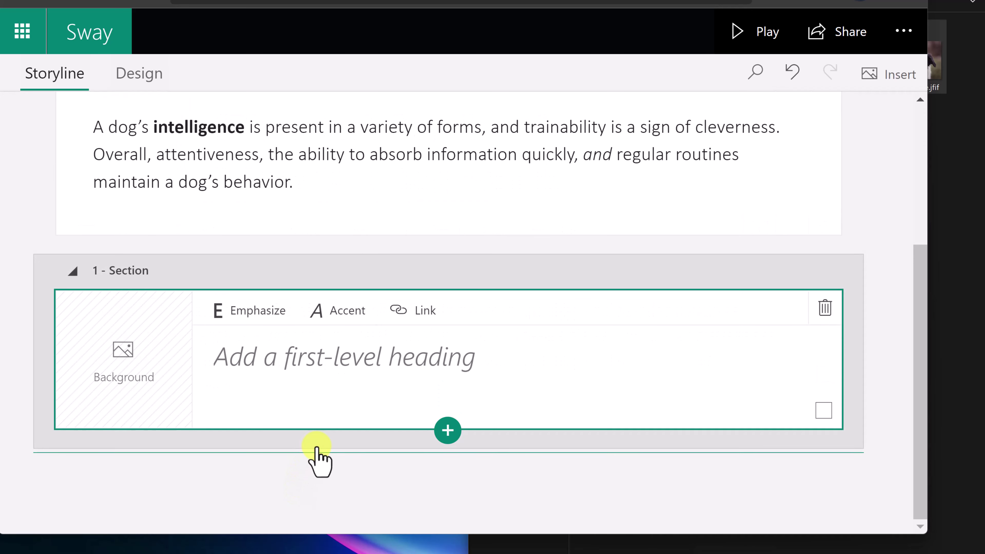
left_click(306, 363)
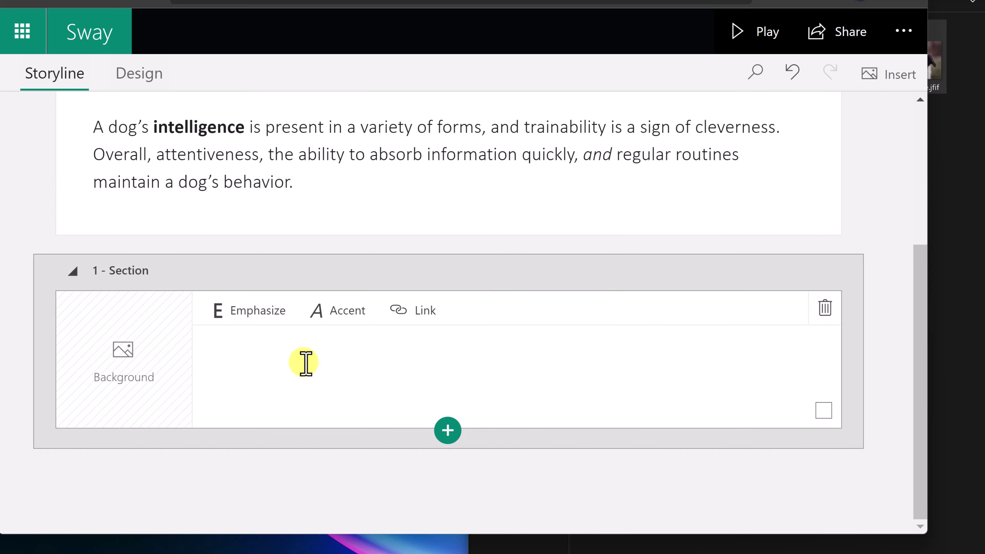
type("Border Collie")
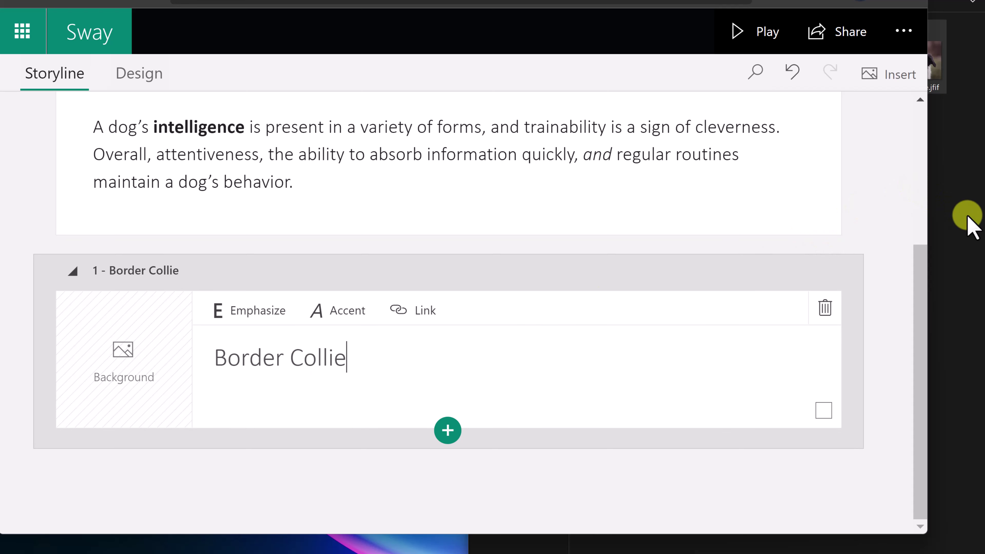
key("alt+Tab")
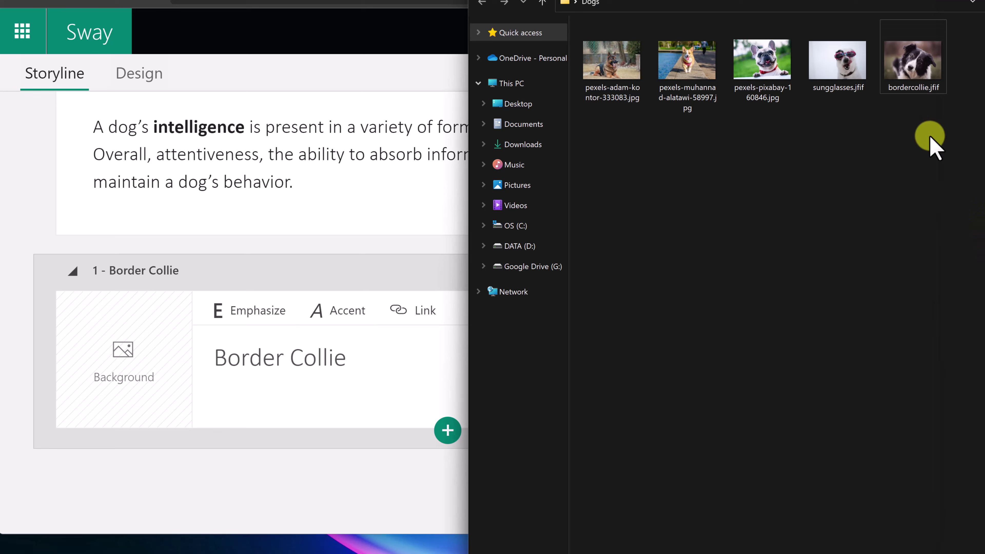
left_click_drag(912, 78, 99, 374)
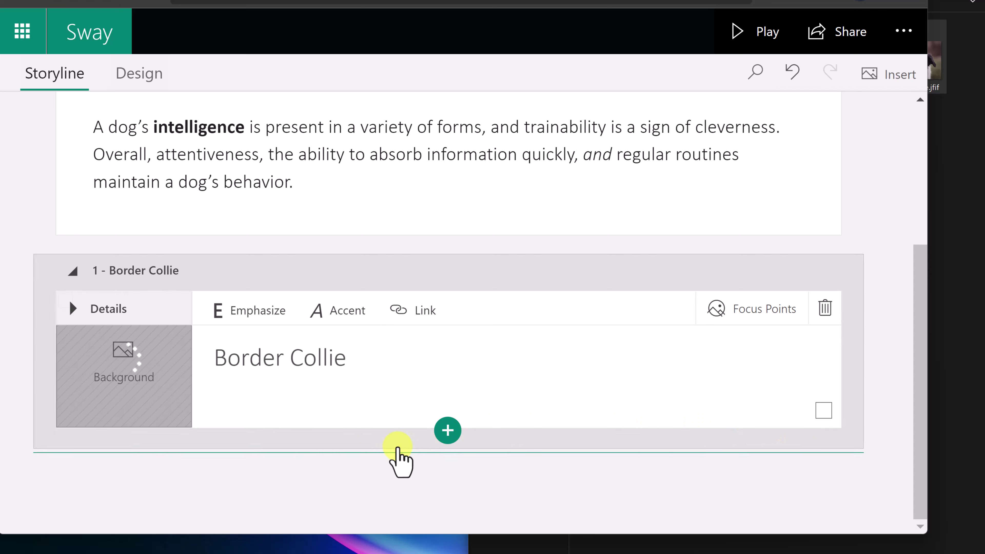
Add a text card under the Border Collie heading reading "This is a medium dog of strong bone, slightly longer than tall, combining grace, agility, substance, and stamina."
left_click(448, 430)
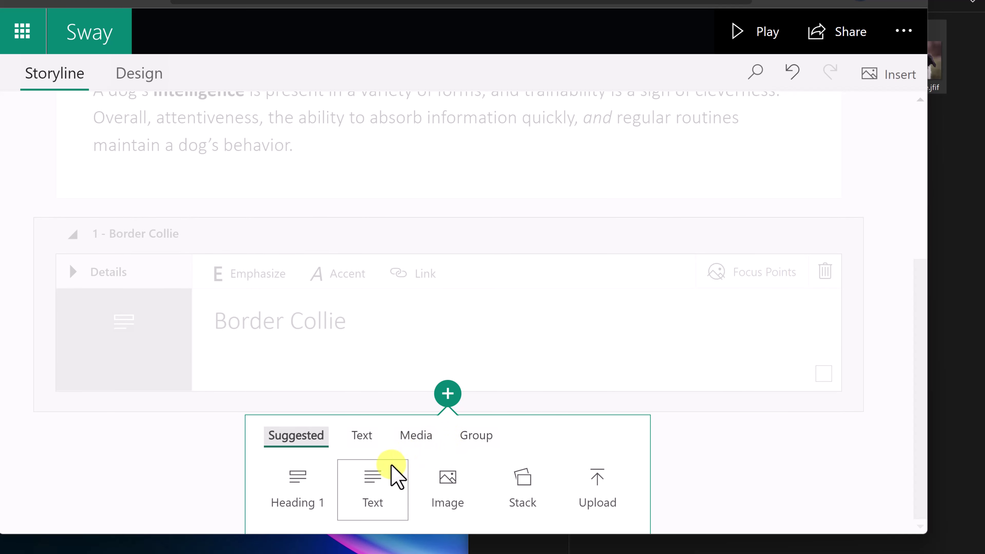
left_click(377, 483)
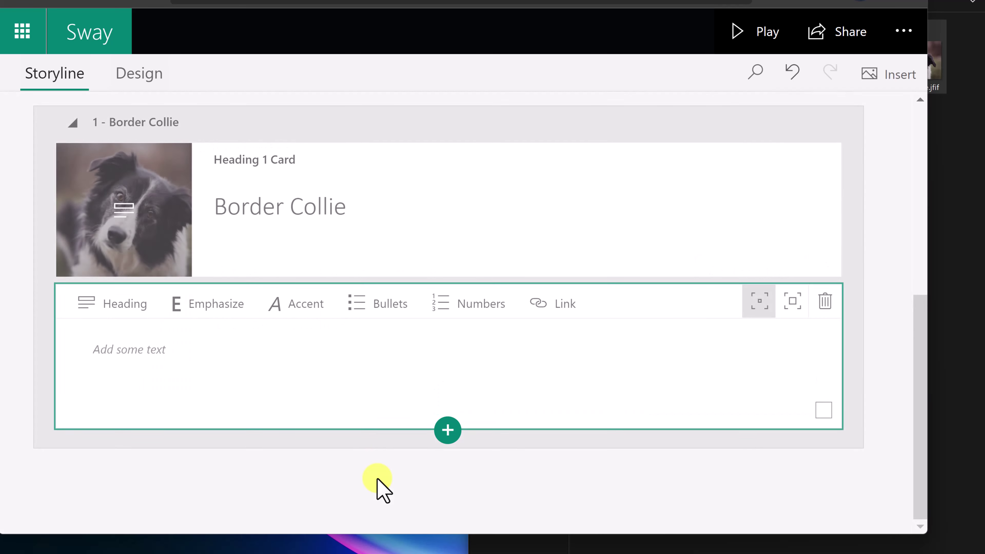
left_click(174, 363)
type("This is a medium dog of strong bone, slightly longer than tall, combining grace, agility, substance, and stamina.")
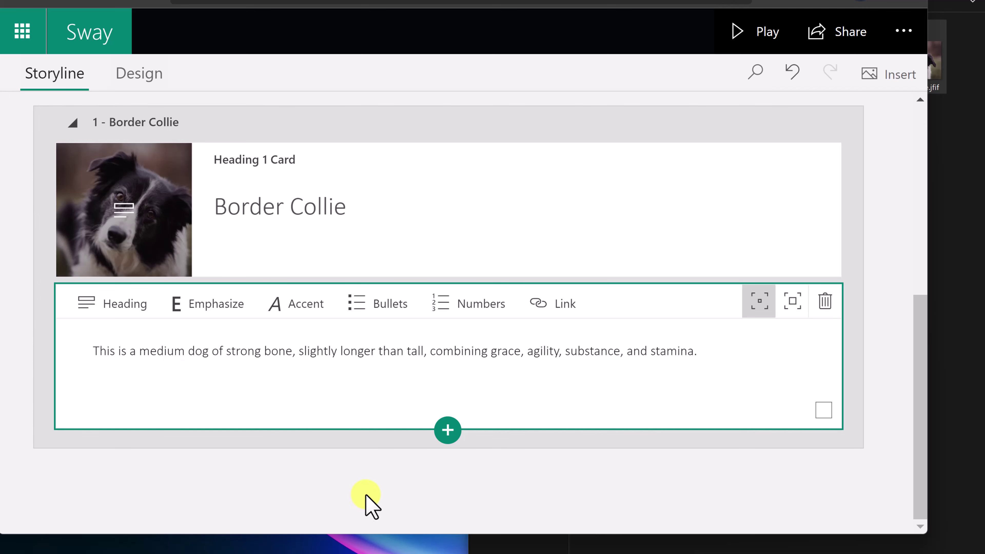
Look over the breed sections in the storyline, switch the design to the Vertical layout and preview the sections in it
scroll(347, 343, "down", 10)
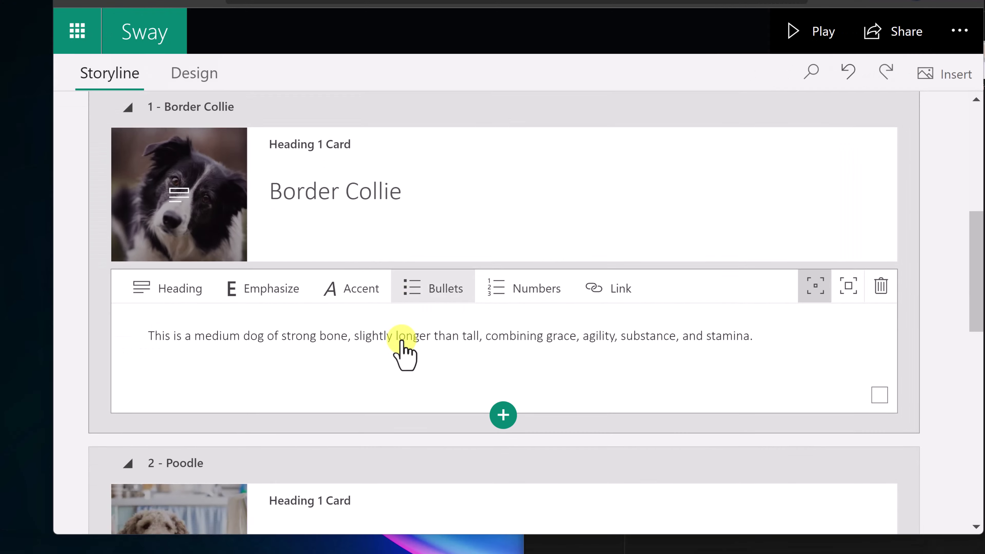
scroll(411, 347, "up", 12)
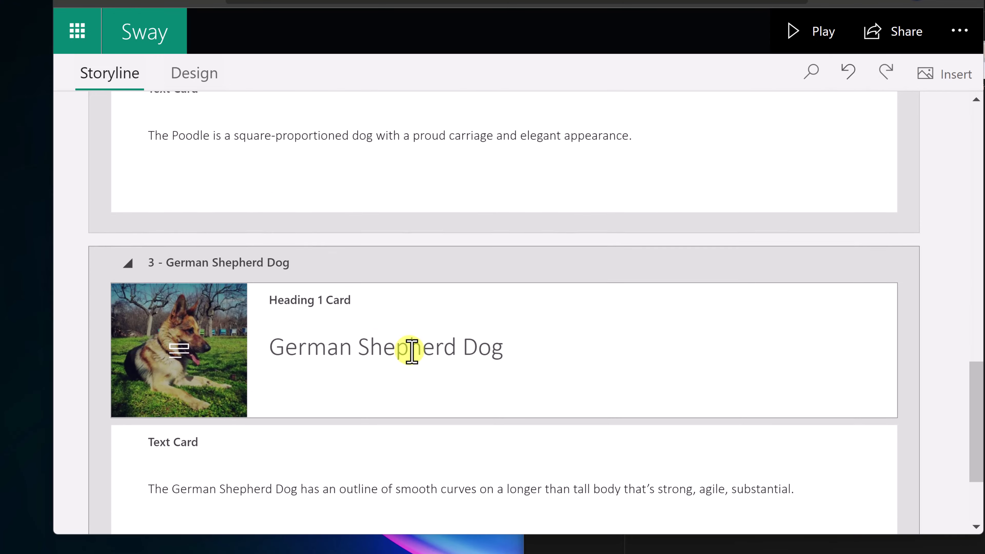
scroll(411, 351, "up", 1)
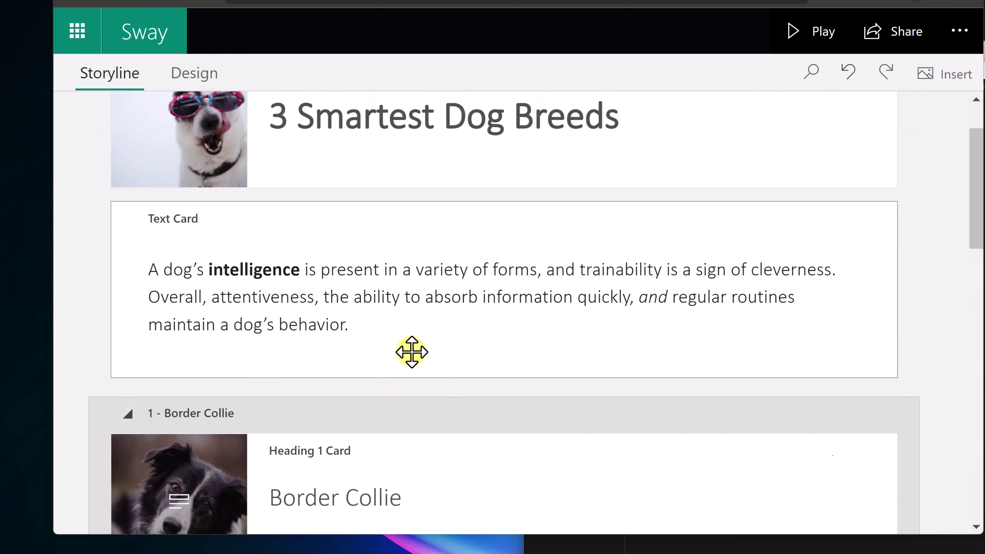
left_click(200, 78)
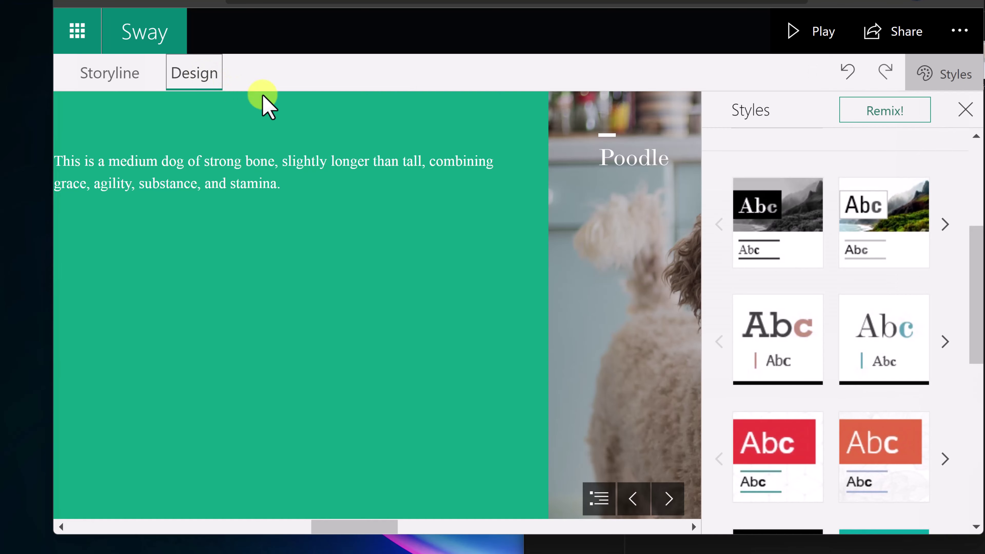
scroll(754, 293, "up", 5)
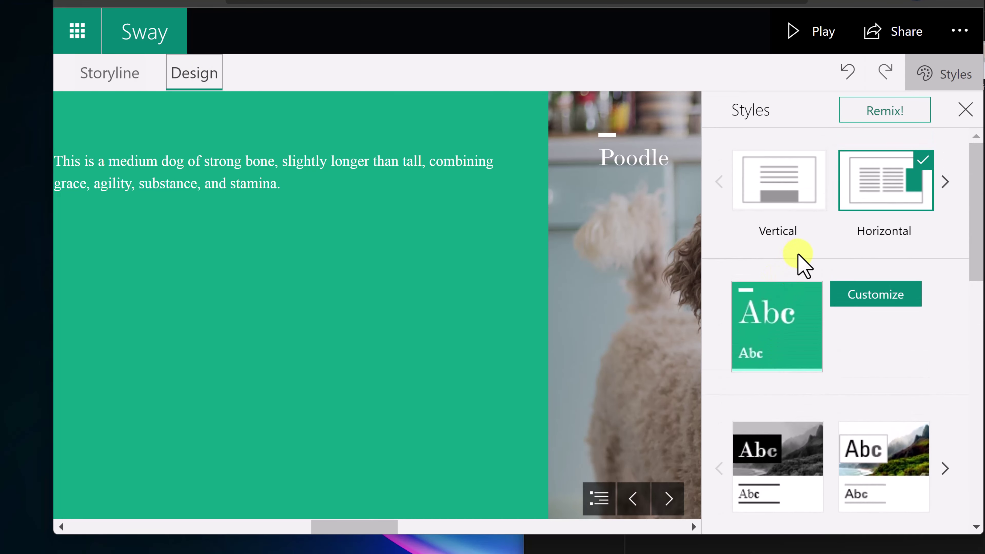
left_click(783, 183)
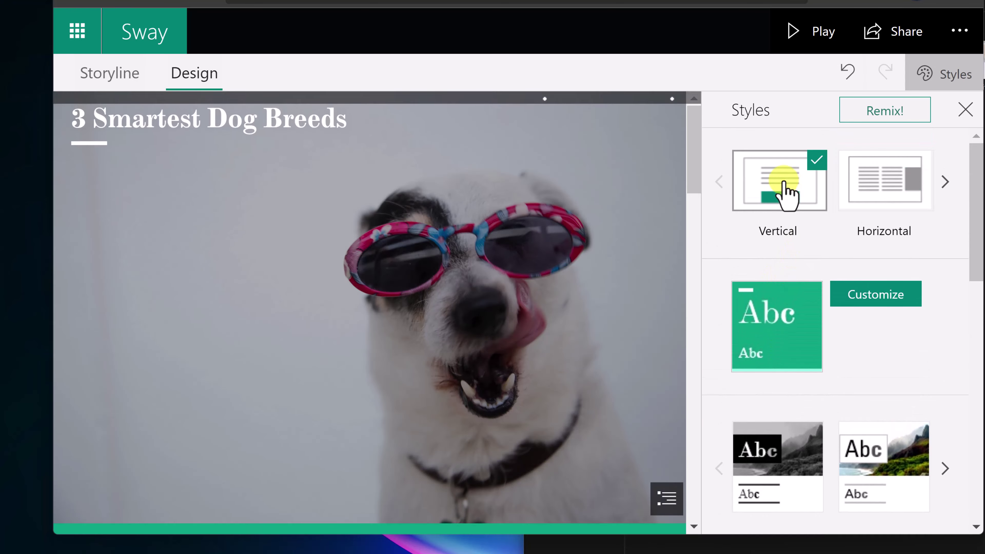
scroll(431, 316, "down", 10)
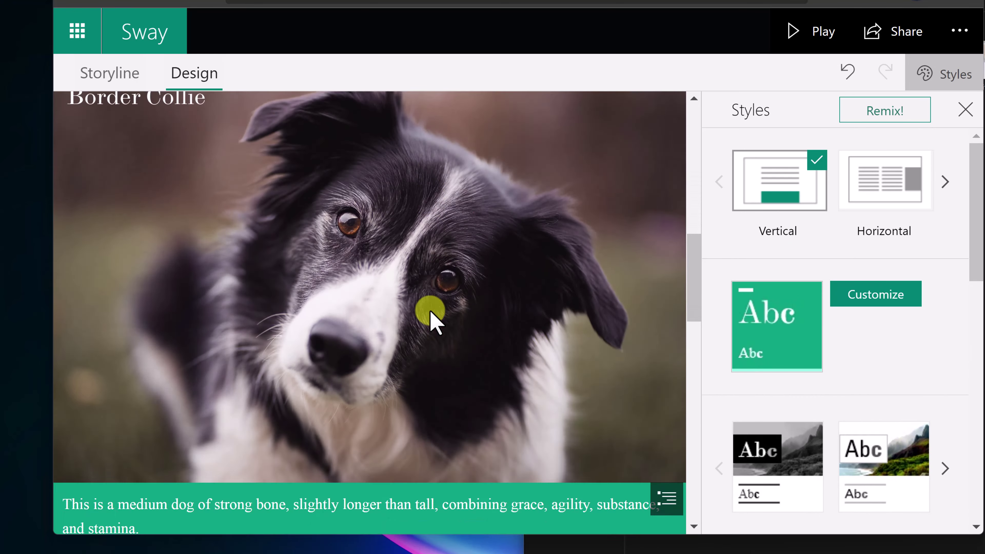
scroll(431, 316, "down", 6)
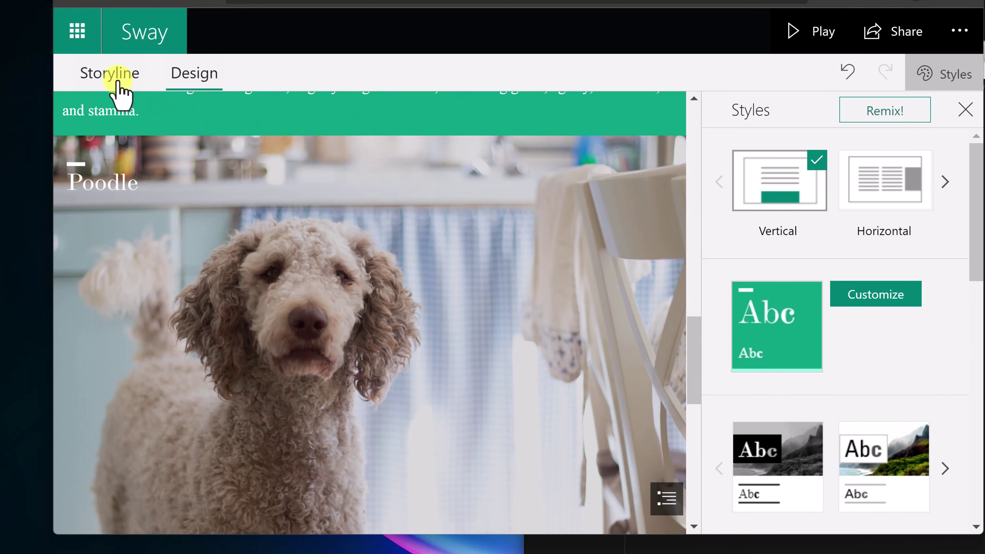
Return to the storyline and insert an empty video card after the Border Collie description, before the Poodle section
left_click(109, 73)
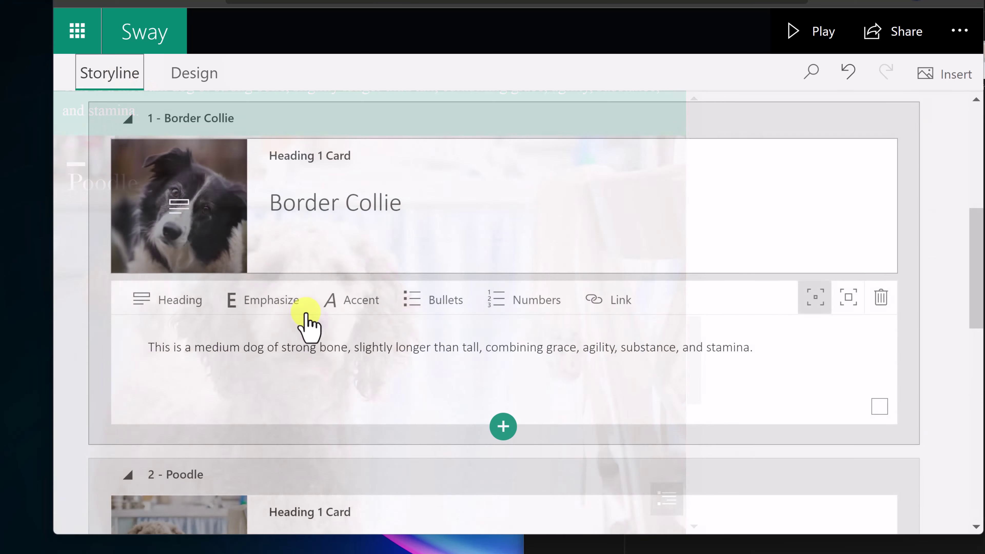
scroll(398, 397, "down", 4)
scroll(402, 398, "up", 4)
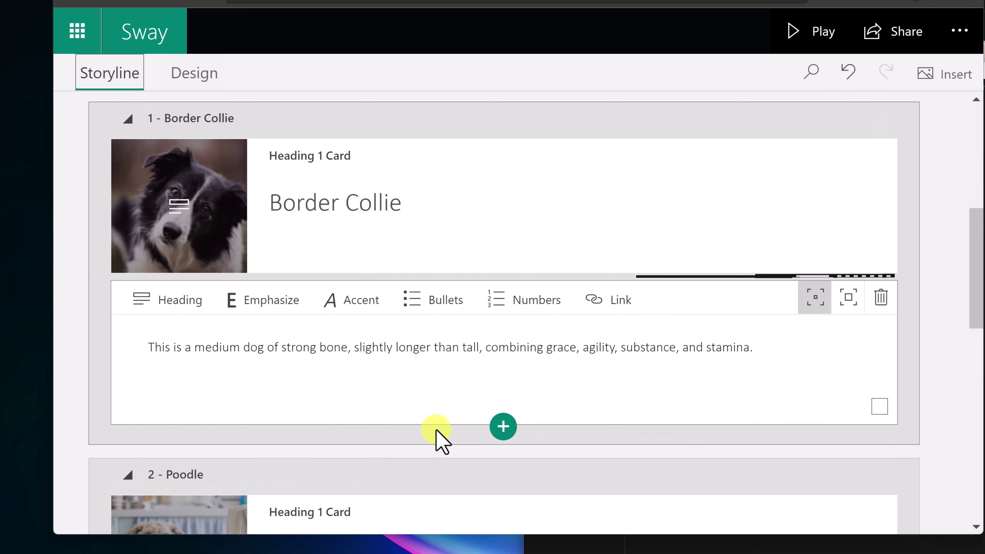
scroll(417, 411, "down", 2)
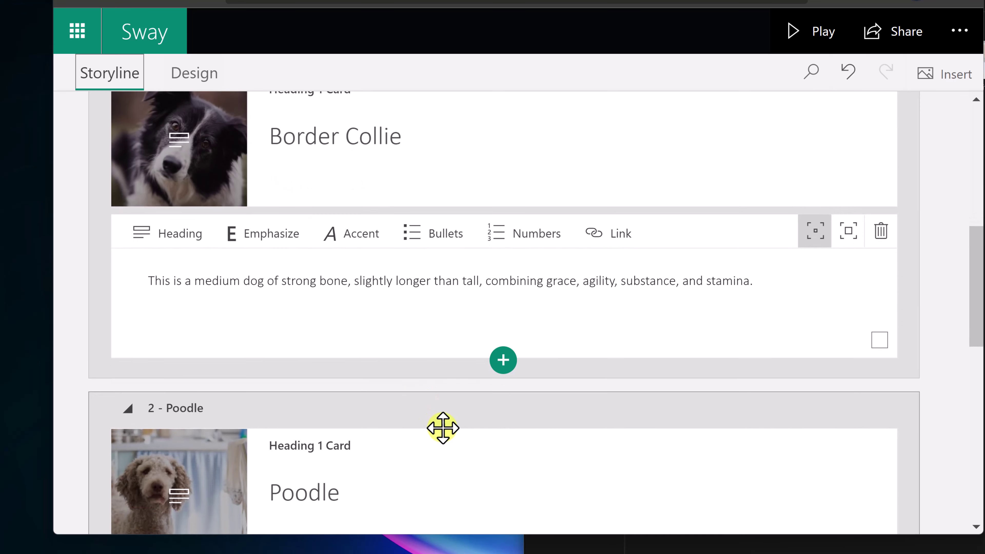
left_click(503, 360)
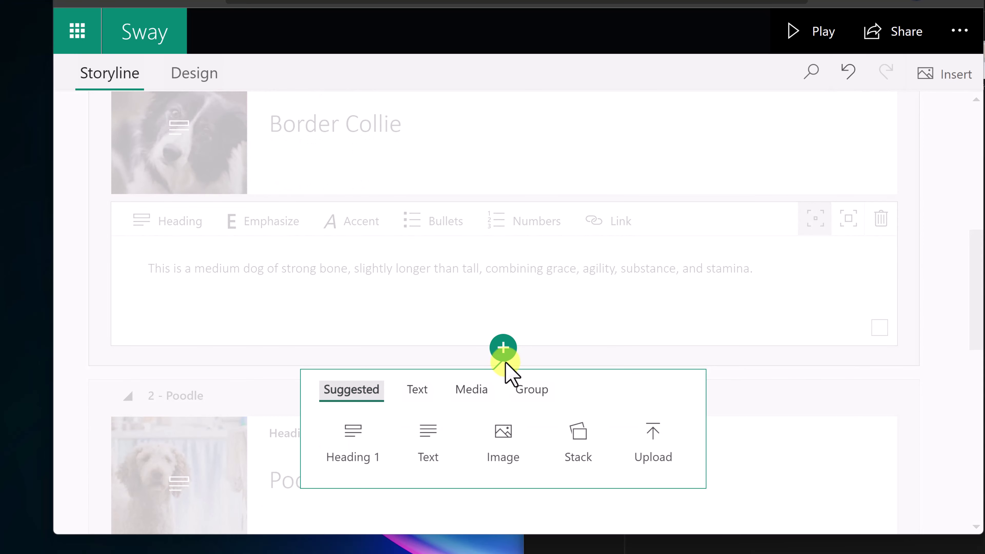
left_click(478, 394)
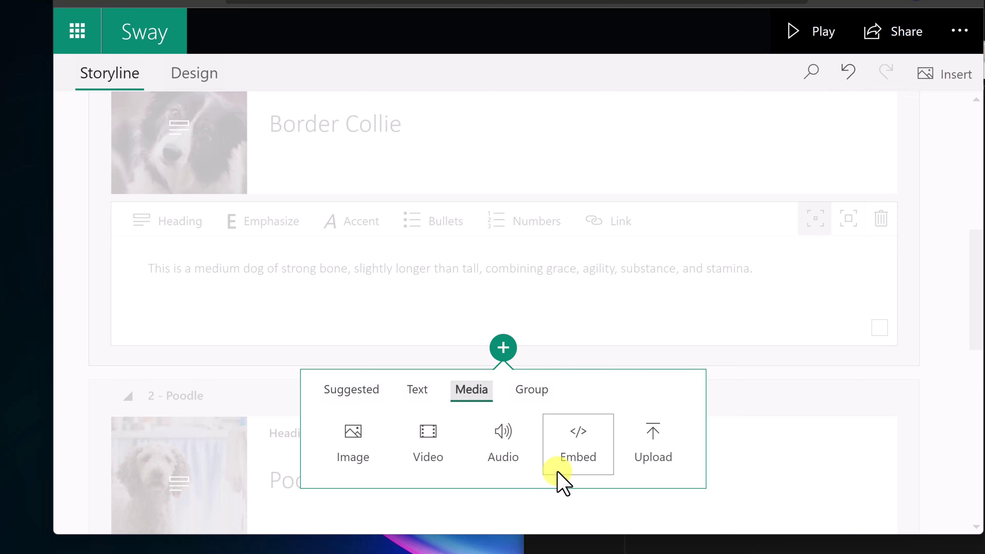
left_click(428, 441)
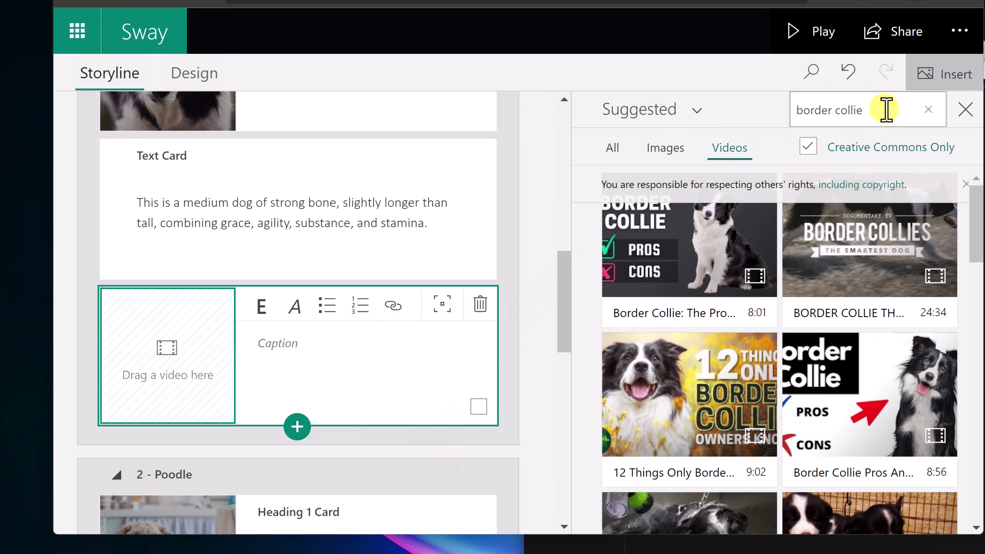
Fill the video card with the 2:58 "Border Collies will ou..." video from the suggested border collie videos and close the suggestions
left_click(885, 110)
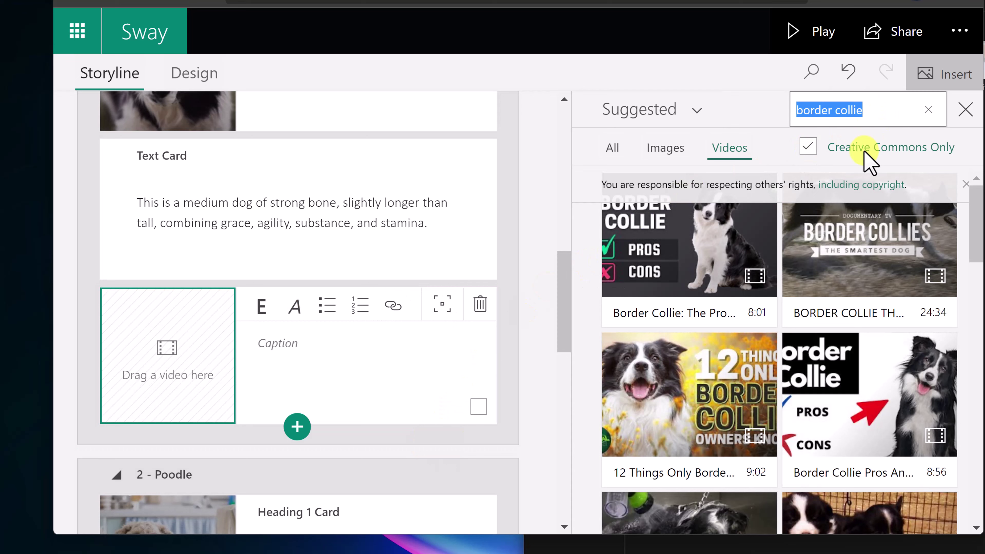
scroll(724, 329, "down", 2)
scroll(726, 343, "down", 5)
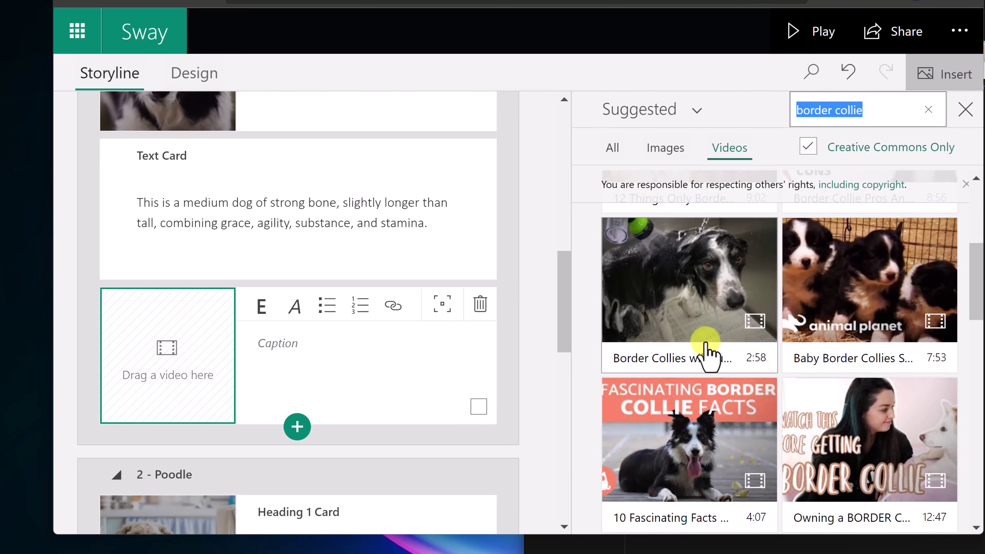
left_click(692, 304)
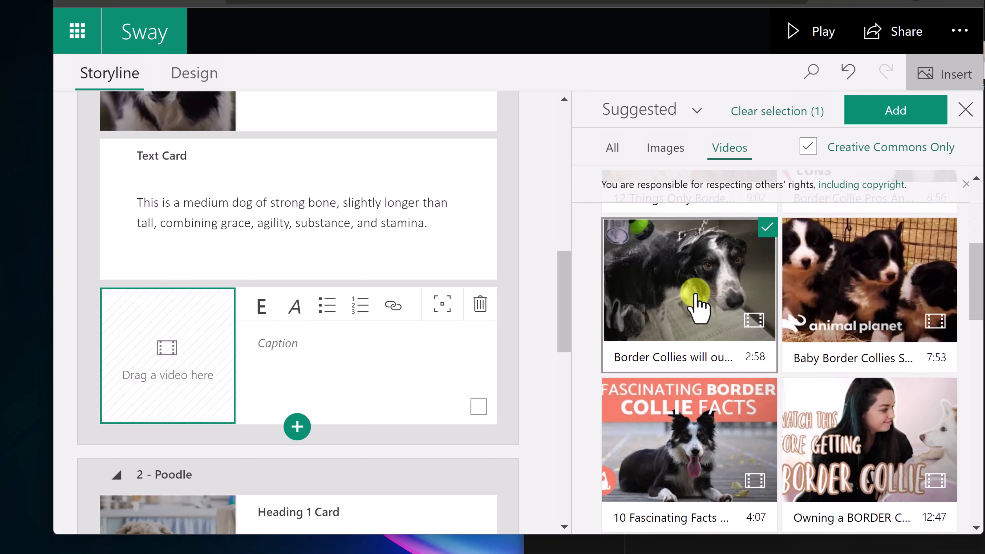
left_click(897, 111)
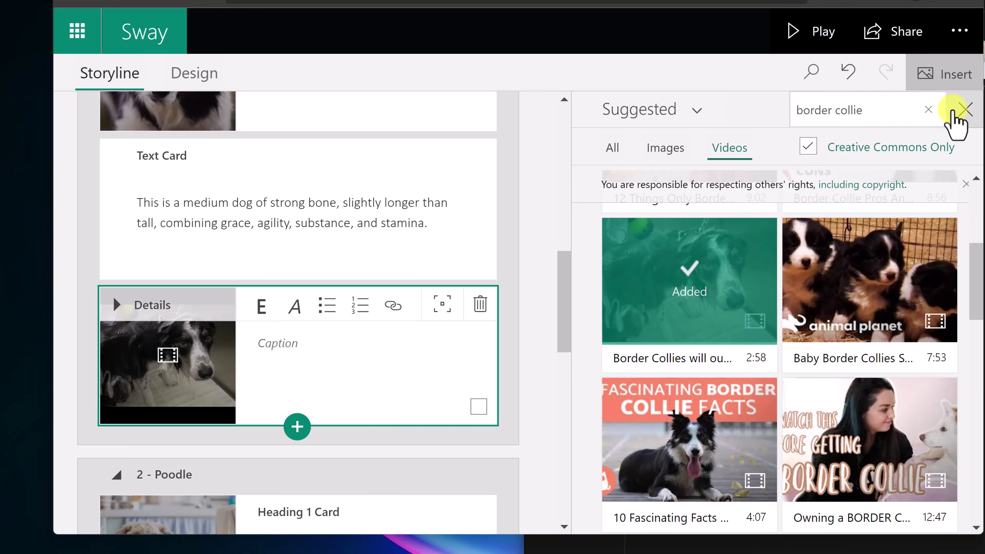
left_click(964, 110)
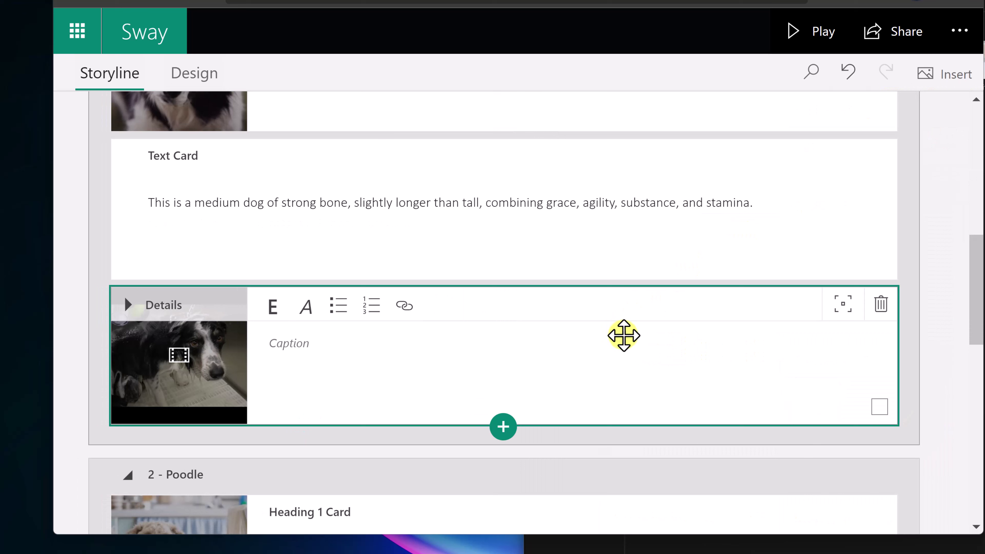
Caption the Border Collie video "Taking a bath"
left_click(323, 345)
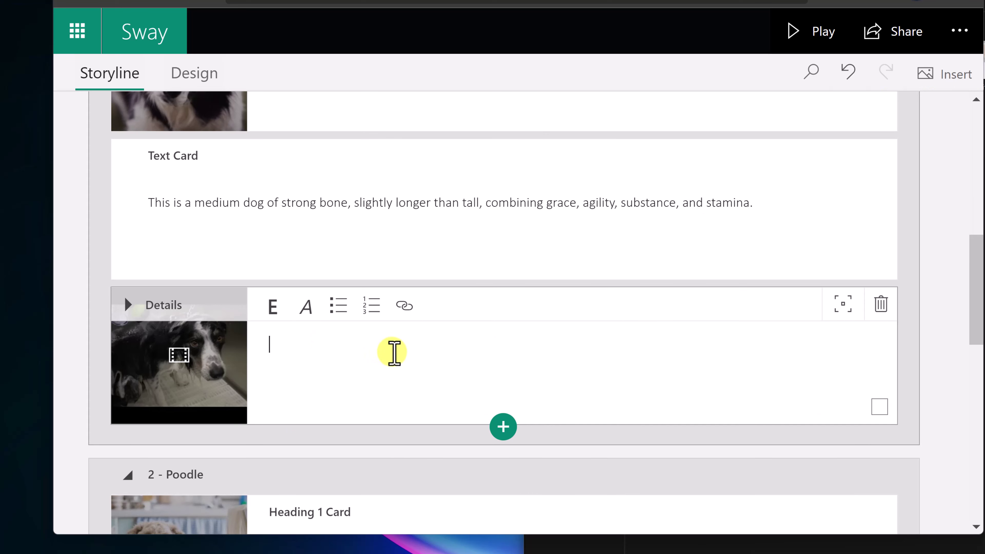
type("Taking a bath")
left_click(395, 395)
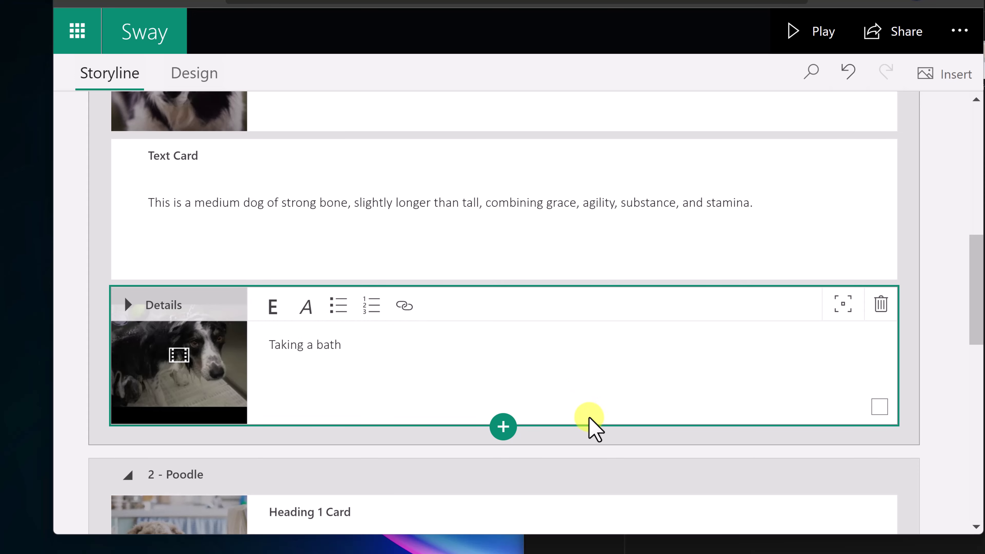
Preview the Border Collie section in the design view, and play and pause its embedded video
left_click(198, 78)
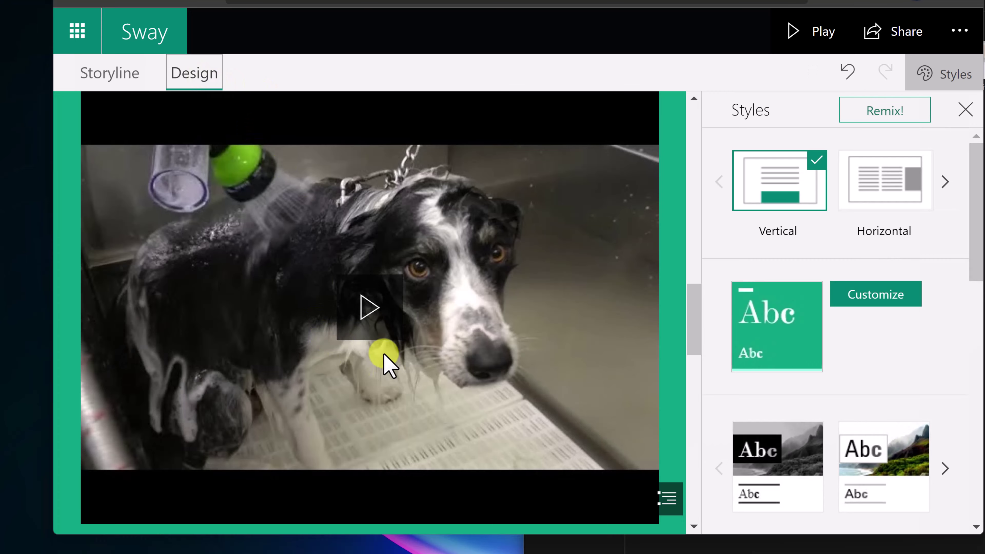
scroll(388, 365, "up", 10)
scroll(395, 354, "up", 5)
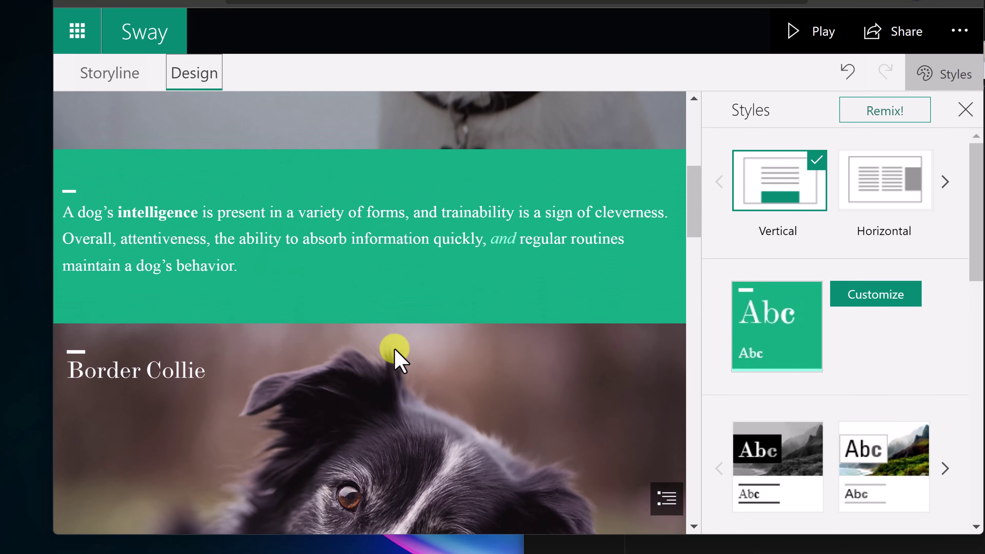
scroll(396, 353, "down", 12)
scroll(438, 396, "down", 1)
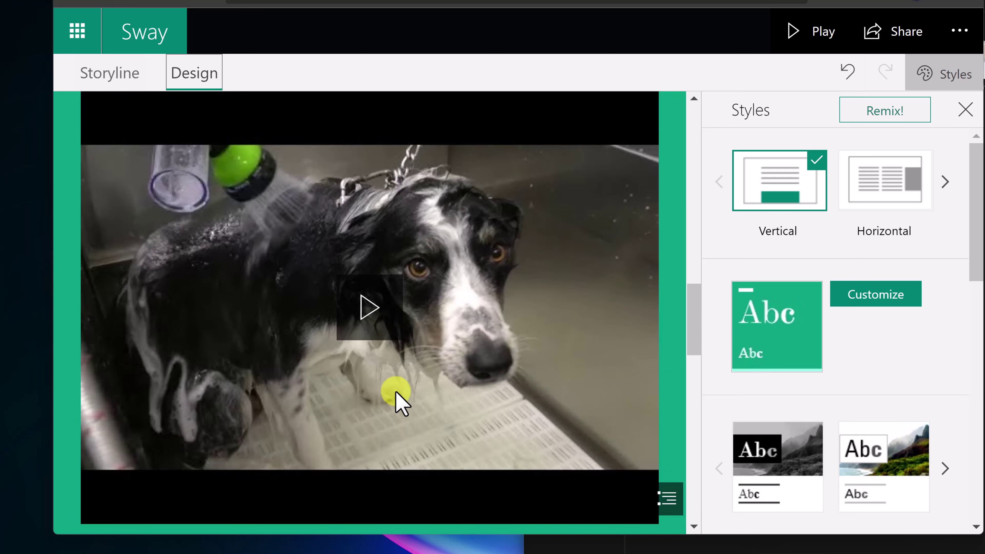
left_click(367, 316)
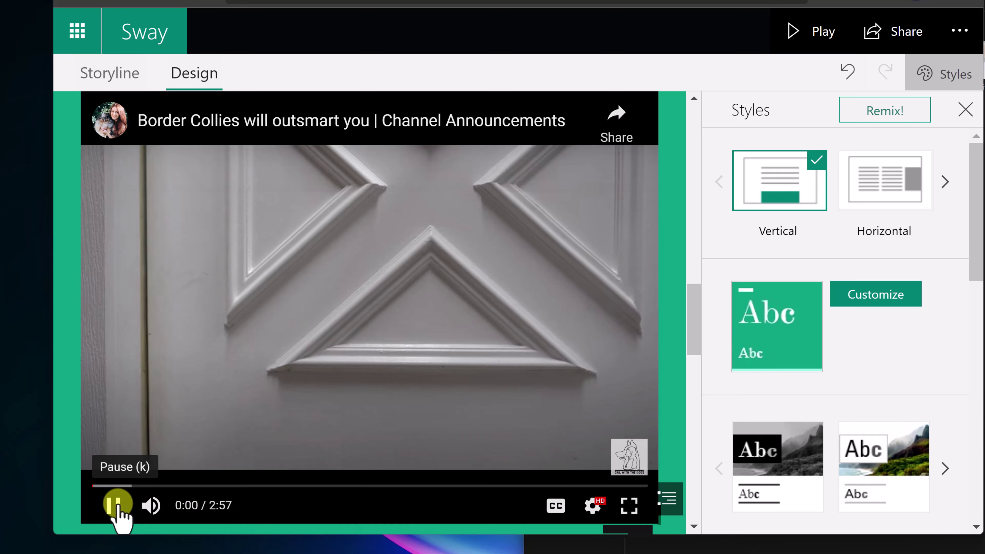
left_click(116, 504)
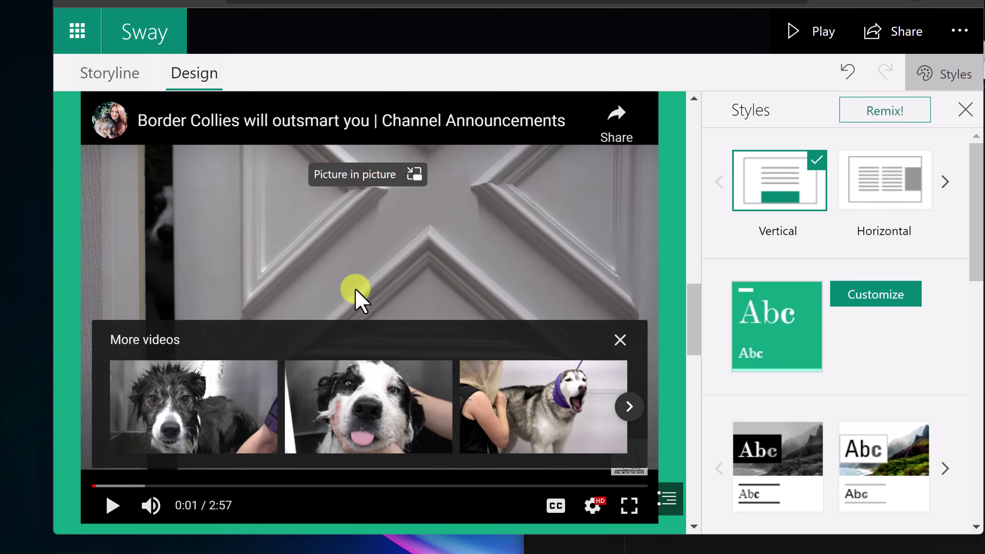
scroll(356, 267, "up", 8)
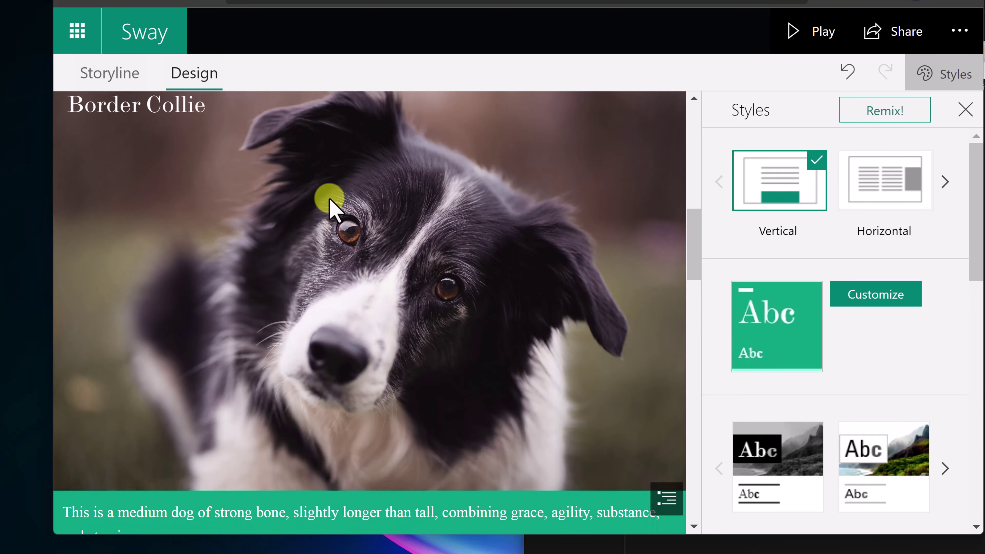
Return to the storyline and move the "Taking a bath" video card between the Border Collie heading and its description
left_click(106, 78)
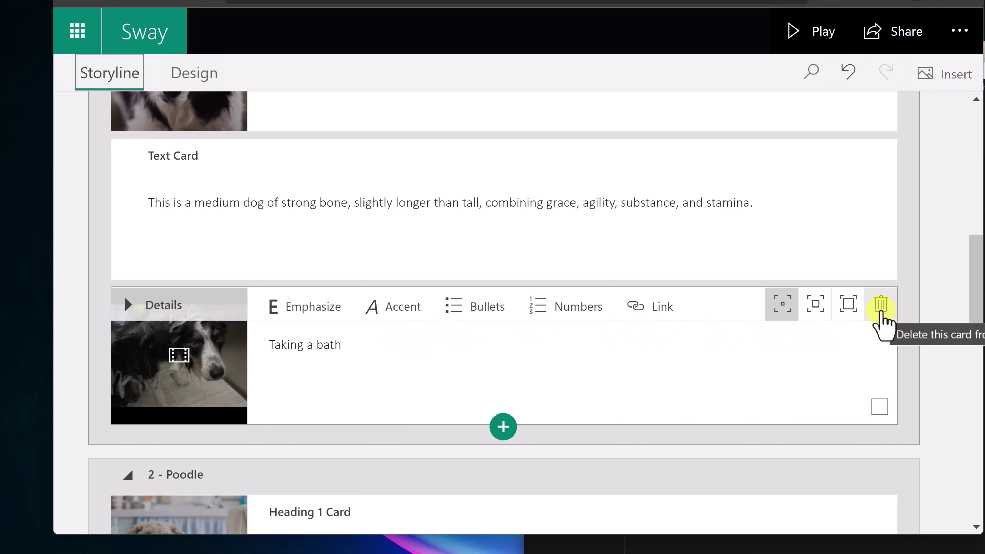
scroll(371, 395, "down", 3)
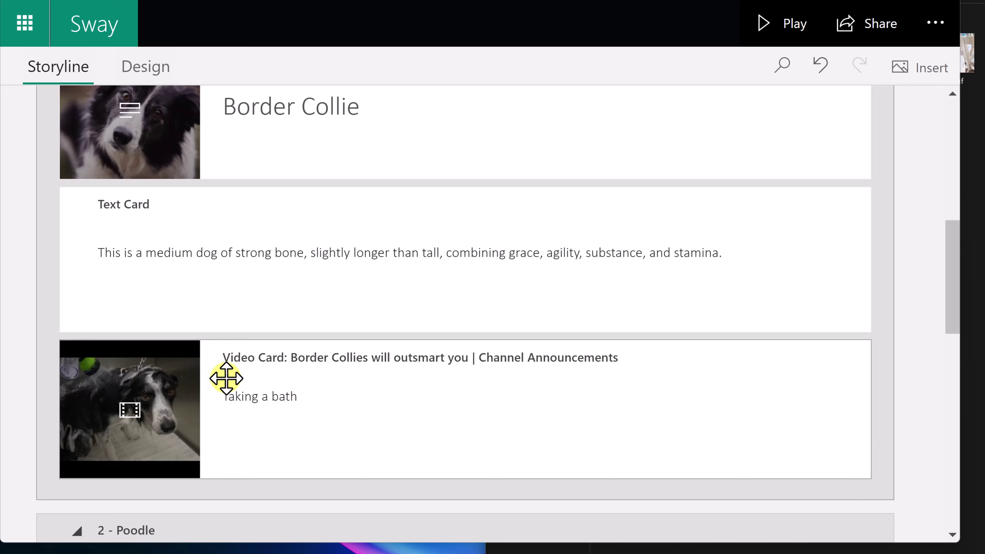
left_click_drag(226, 378, 236, 281)
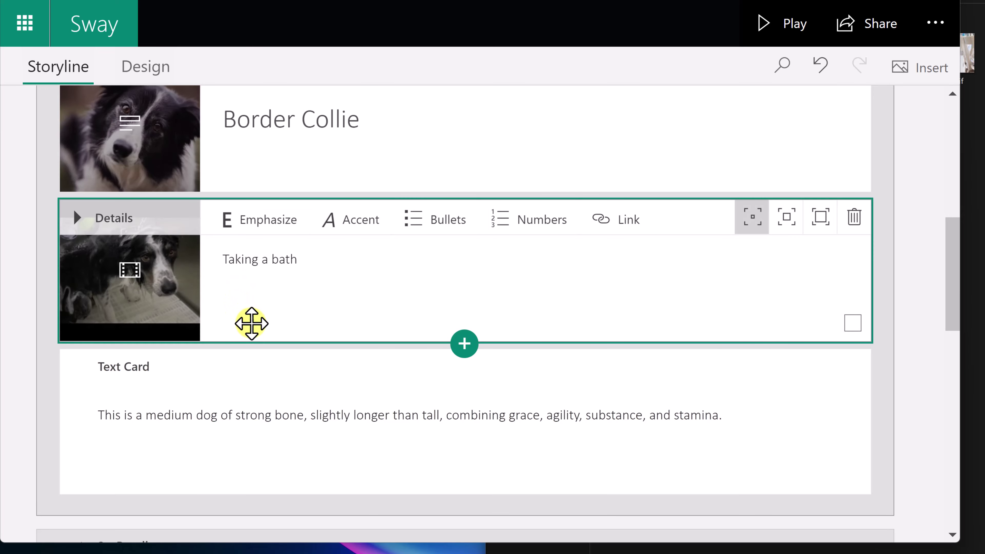
Collapse the Border Collie, Poodle and German Shepherd Dog sections in the storyline
scroll(259, 341, "up", 4)
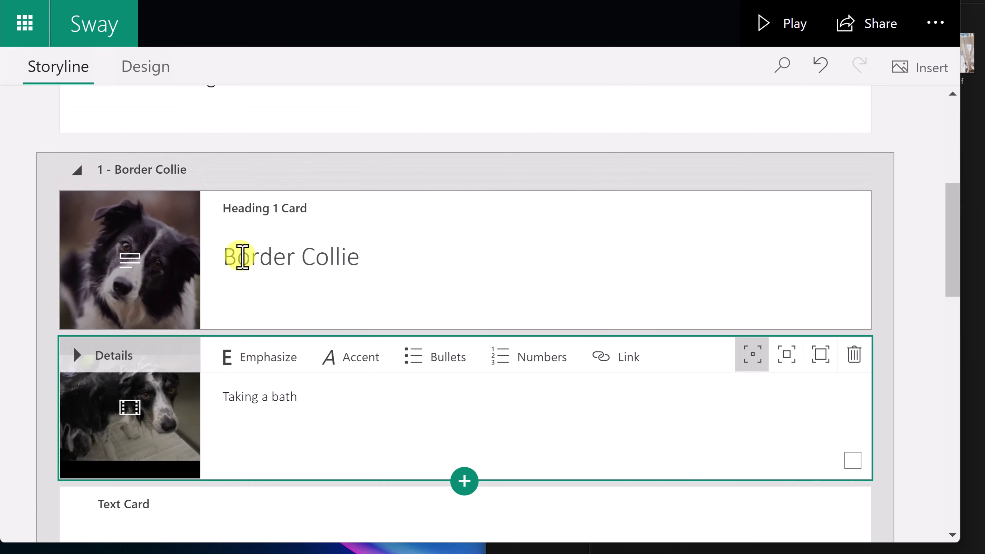
left_click(79, 170)
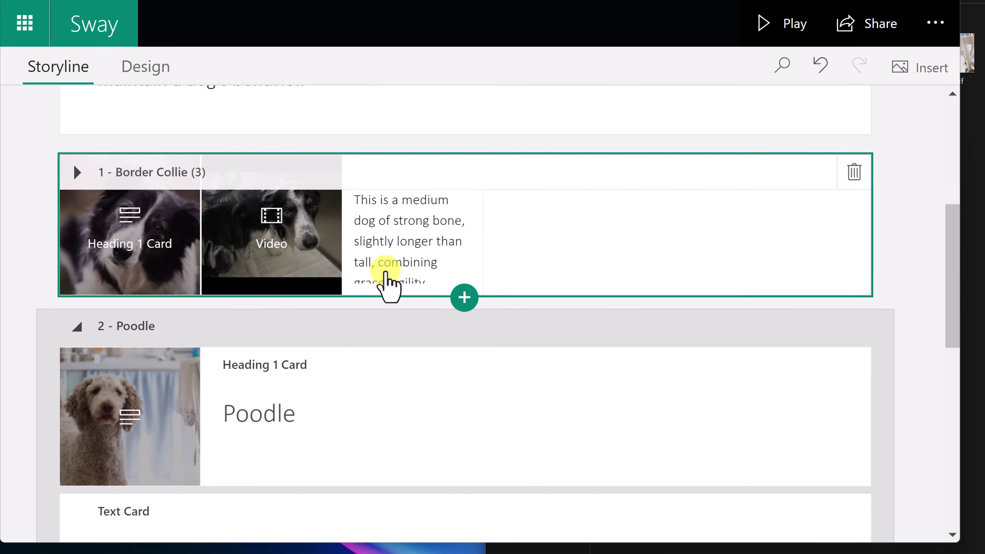
left_click(77, 326)
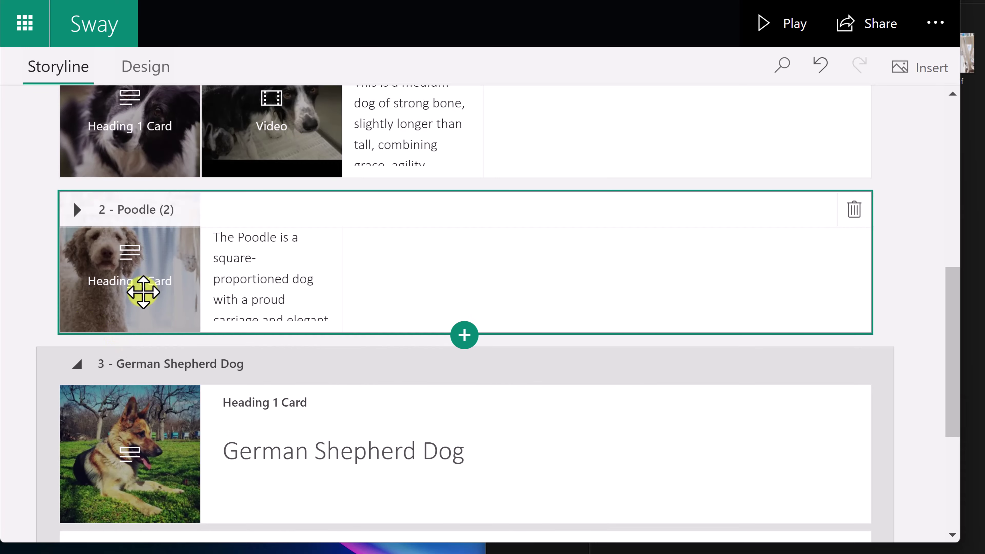
left_click(77, 364)
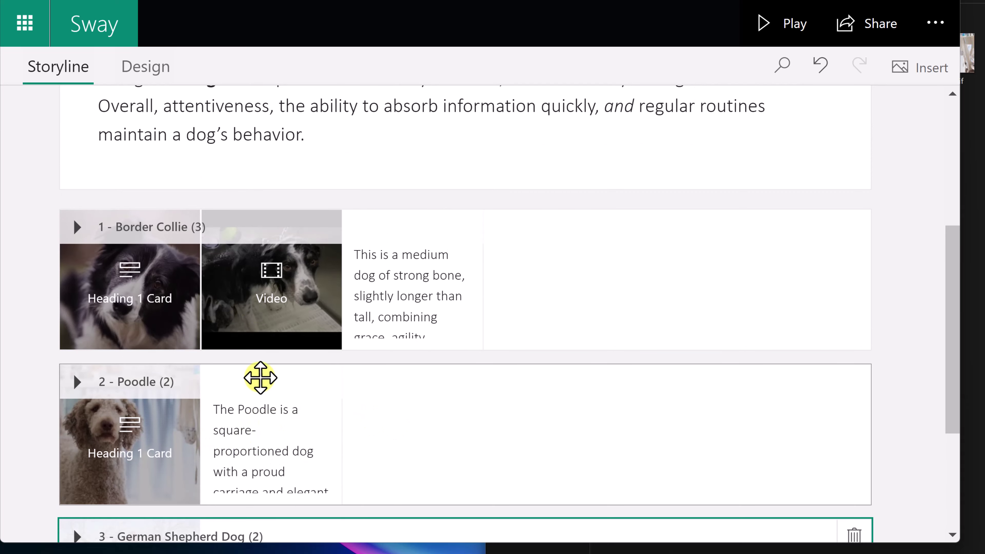
Move the Poodle section and the German Shepherd Dog section above the Border Collie section
left_click(248, 377)
left_click_drag(248, 379, 283, 310)
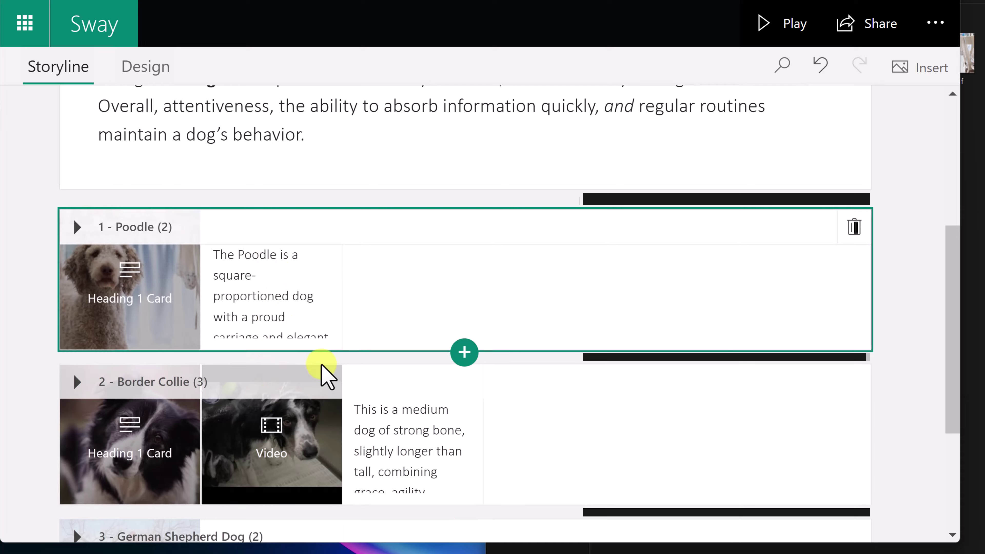
scroll(325, 376, "down", 3)
scroll(329, 392, "down", 2)
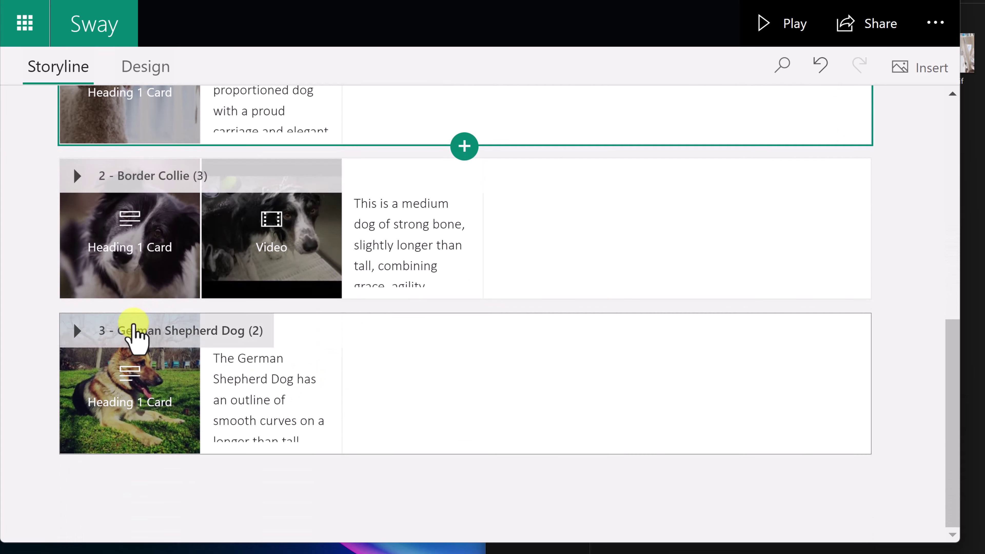
left_click_drag(132, 333, 178, 222)
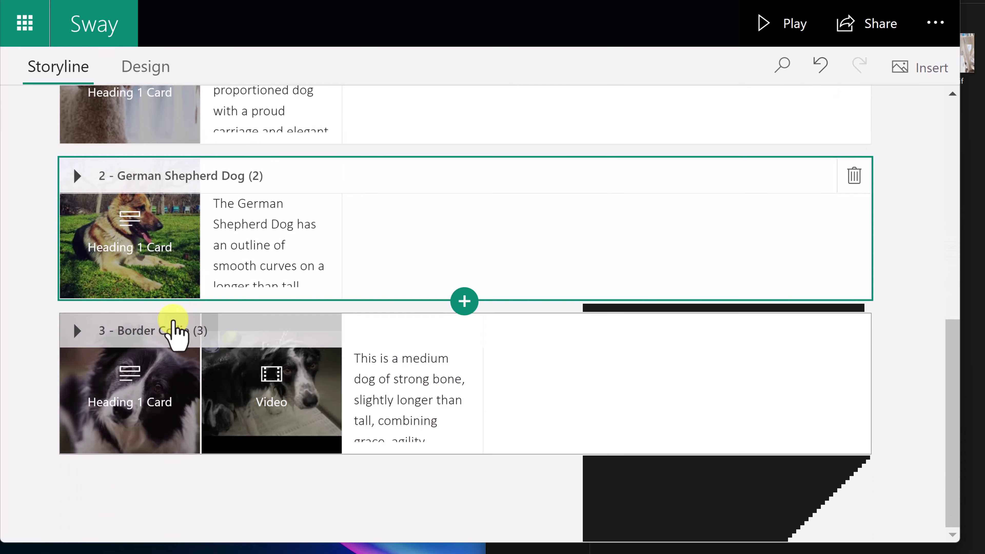
Restore the original section order by moving Border Collie back above German Shepherd Dog and Poodle
left_click_drag(168, 333, 200, 273)
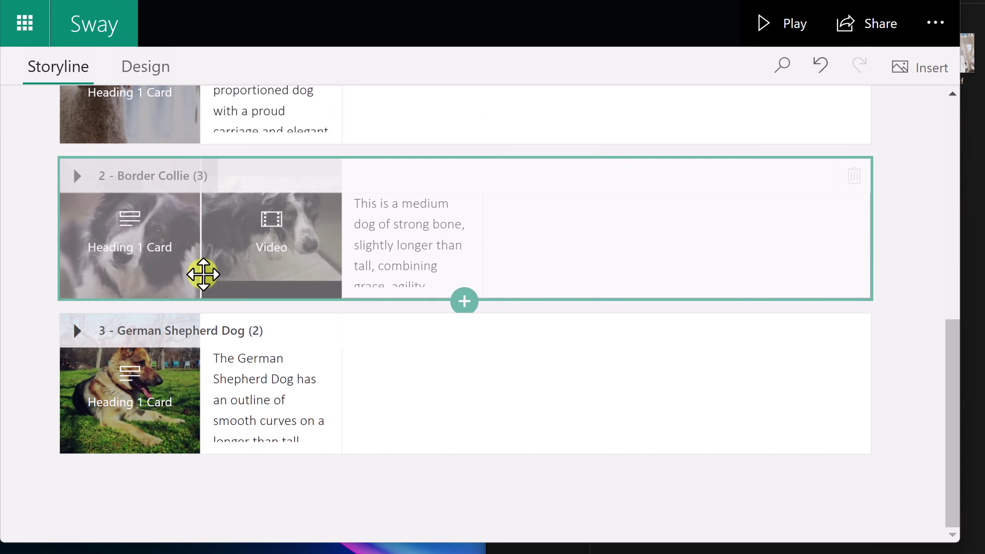
scroll(211, 308, "up", 5)
left_click_drag(173, 392, 233, 287)
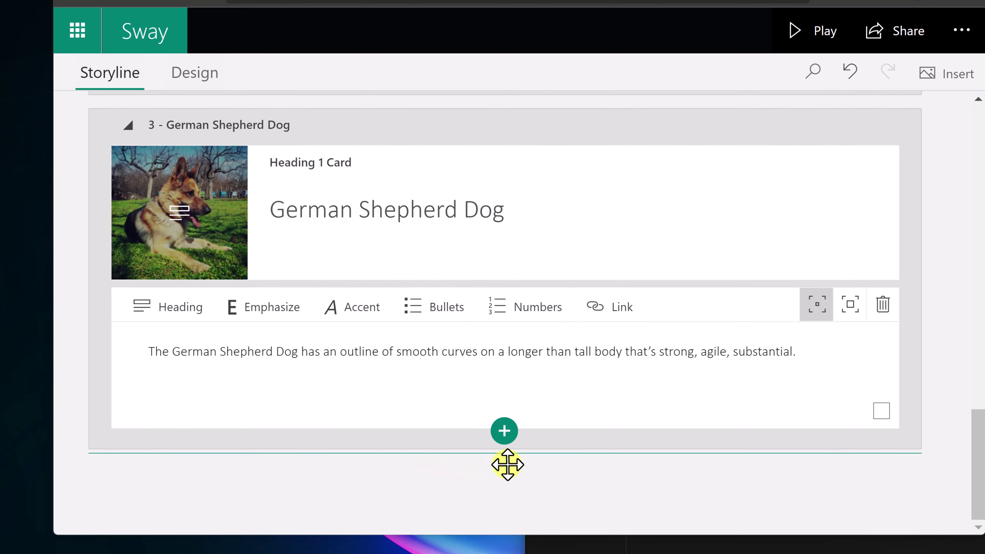
Add a Heading 1 card after the German Shepherd Dog description and title it "More Great Dogs!"
left_click(504, 430)
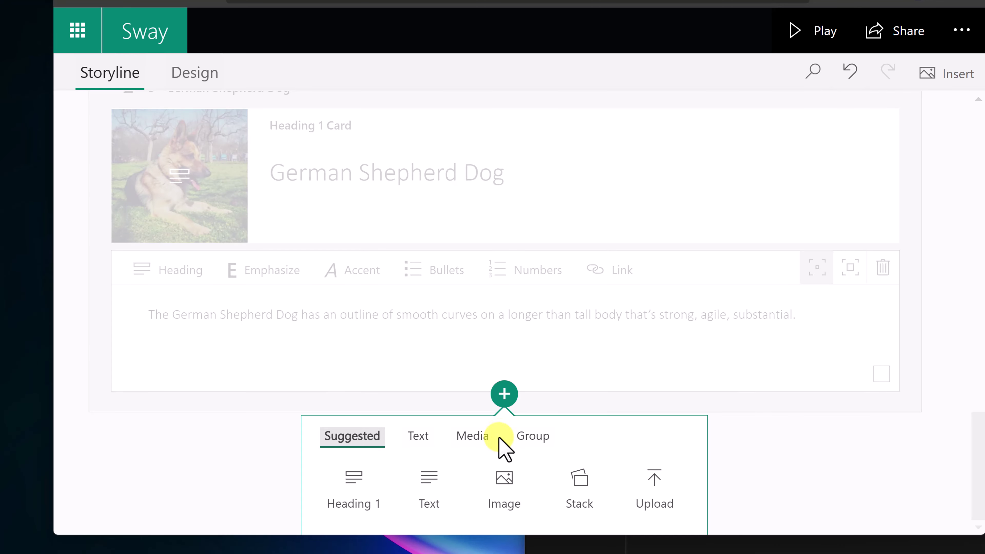
left_click(362, 492)
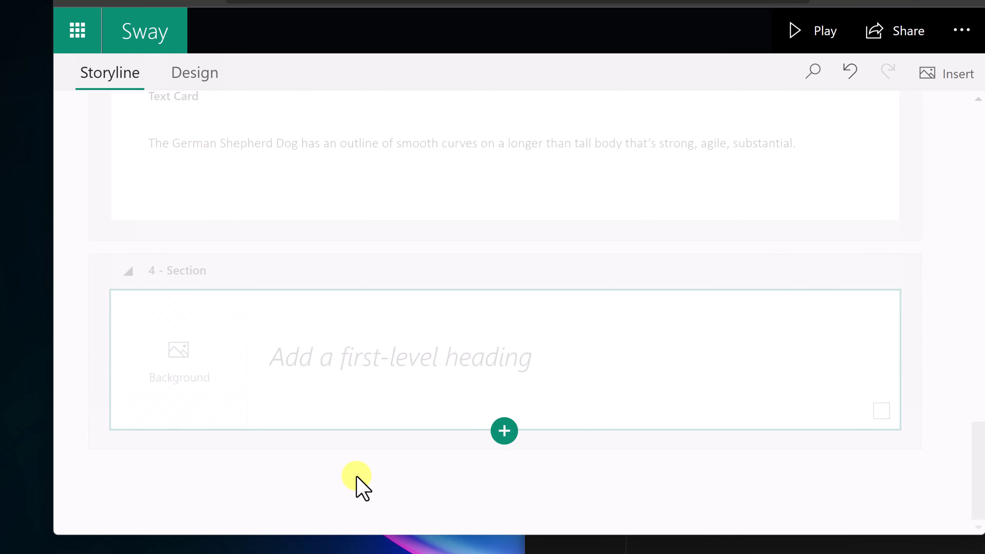
left_click(363, 359)
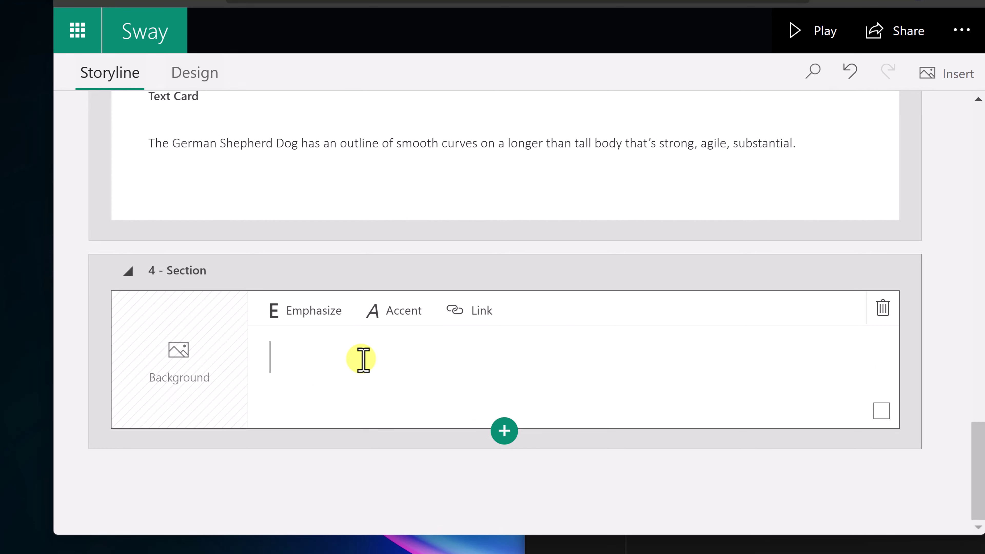
type("More Great Dogs!")
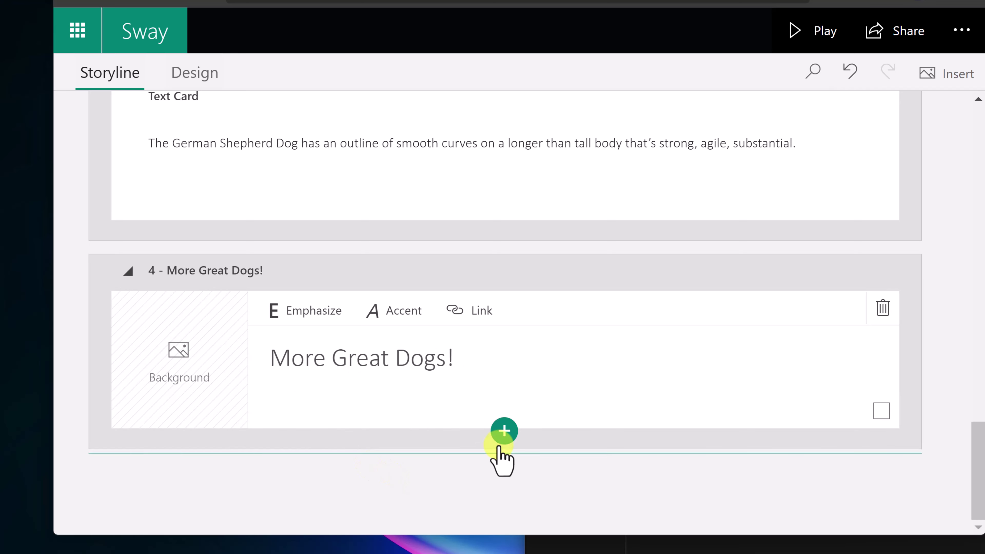
Show the group card types for a new card below the "More Great Dogs!" heading
left_click(503, 433)
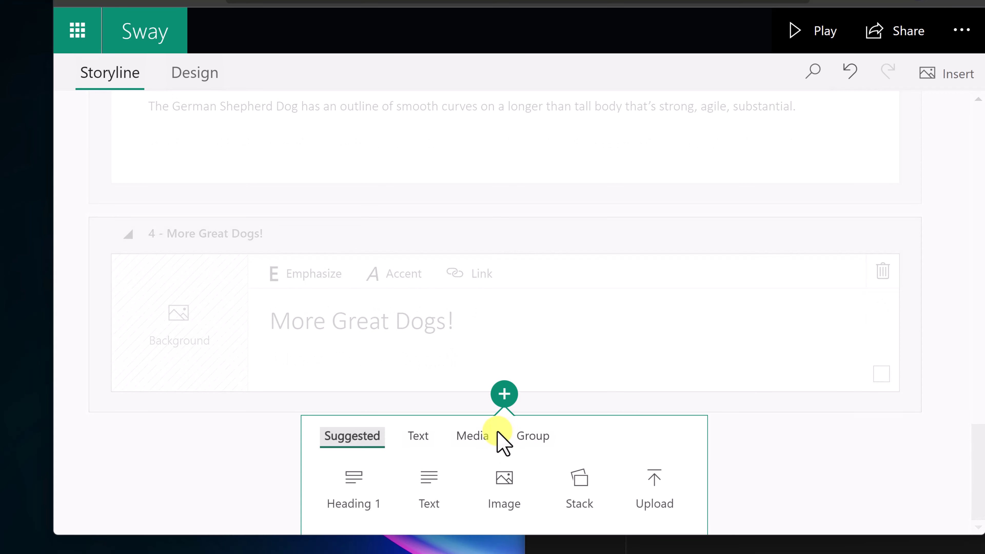
left_click(529, 438)
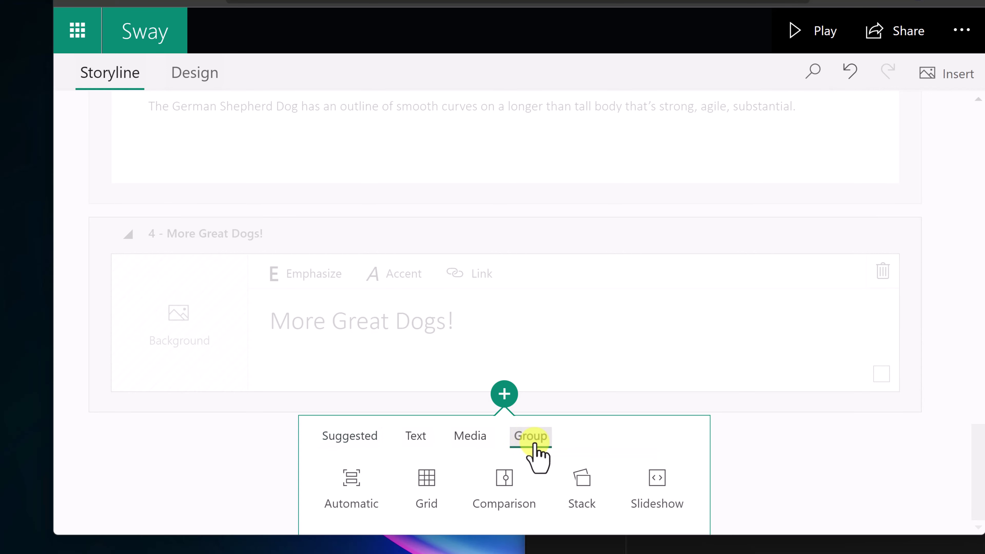
left_click(371, 446)
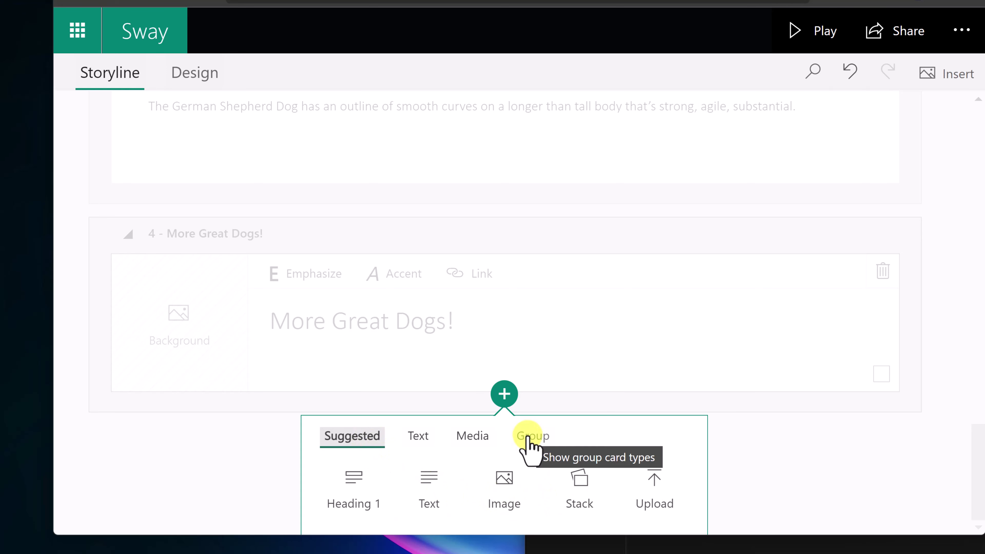
left_click(472, 445)
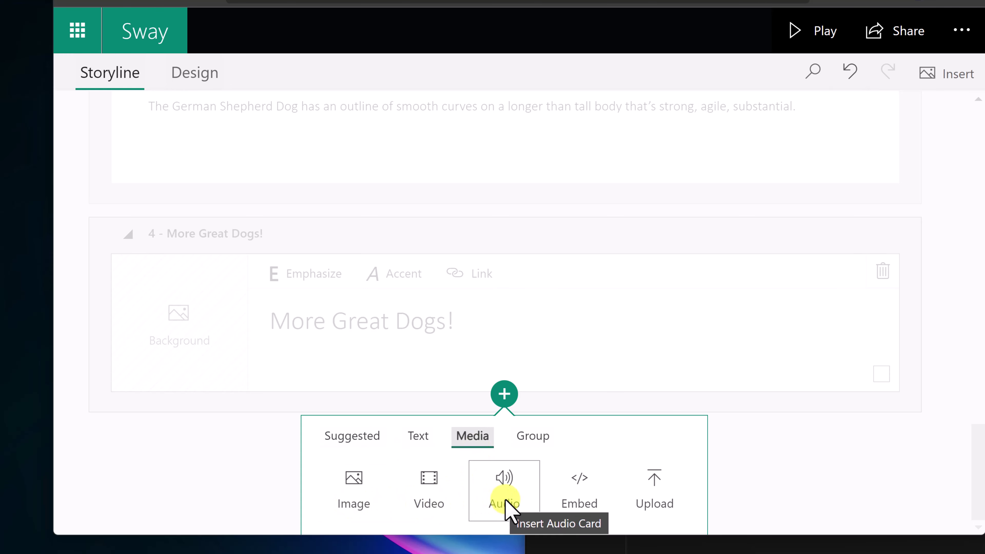
left_click(528, 442)
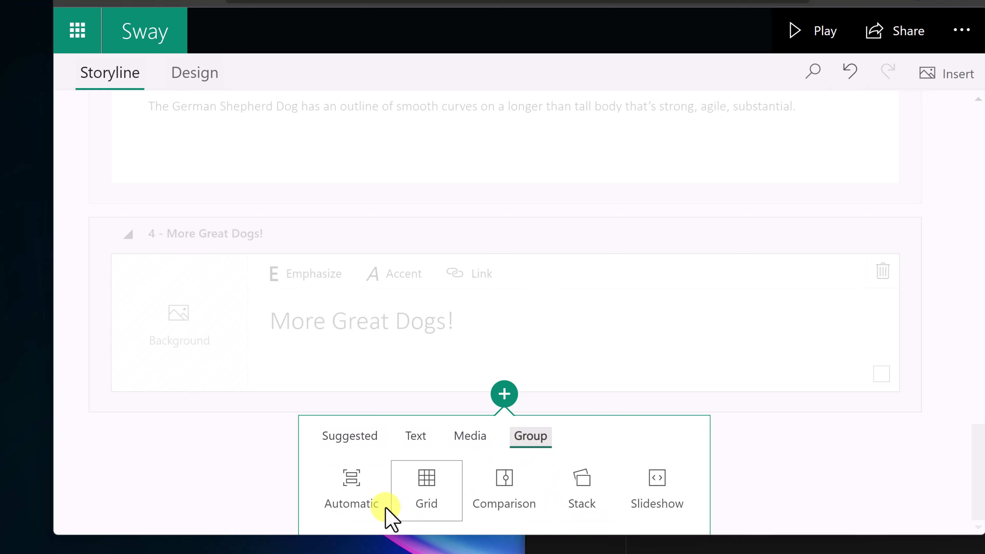